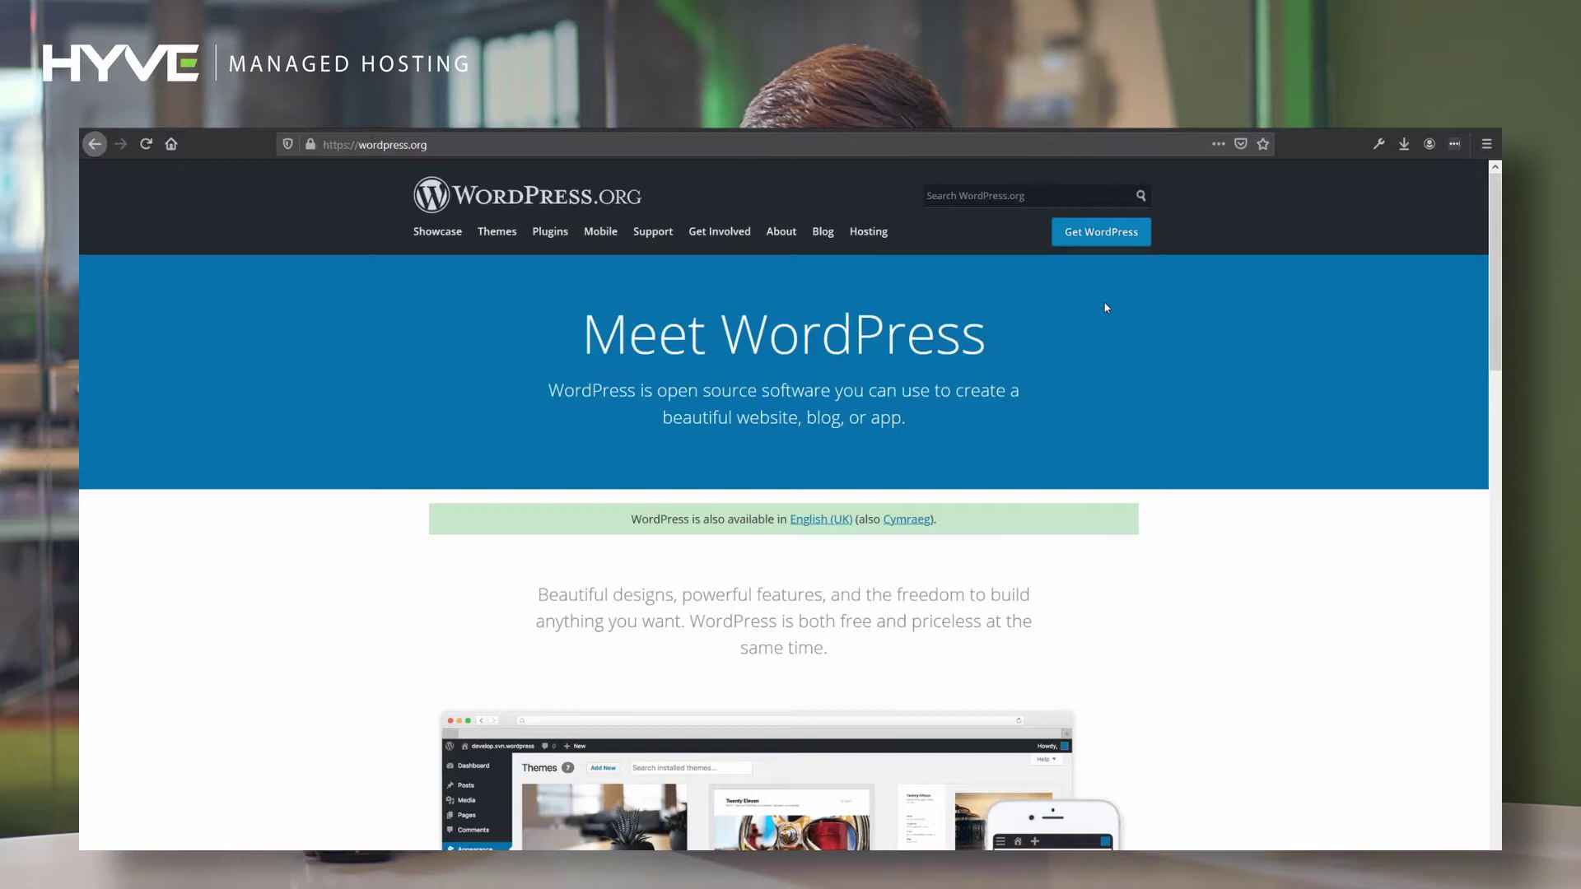
- Download the wordpress-5.3.2.zip package from wordpress.org
{"action": "left_click", "coordinate": [1128, 237]}
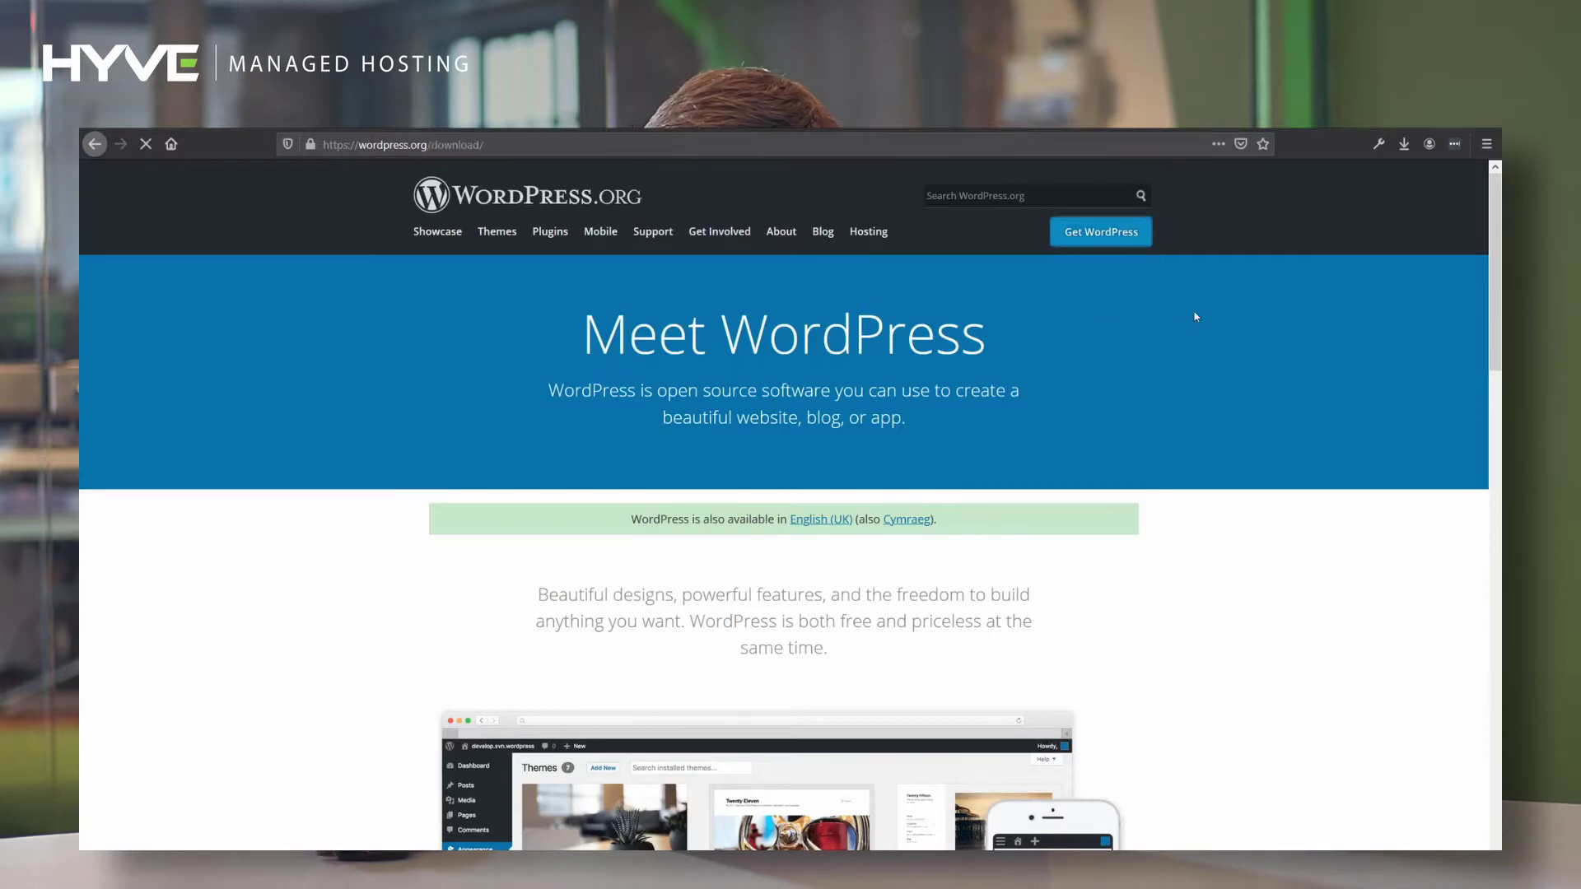
{"action": "left_click", "coordinate": [773, 664]}
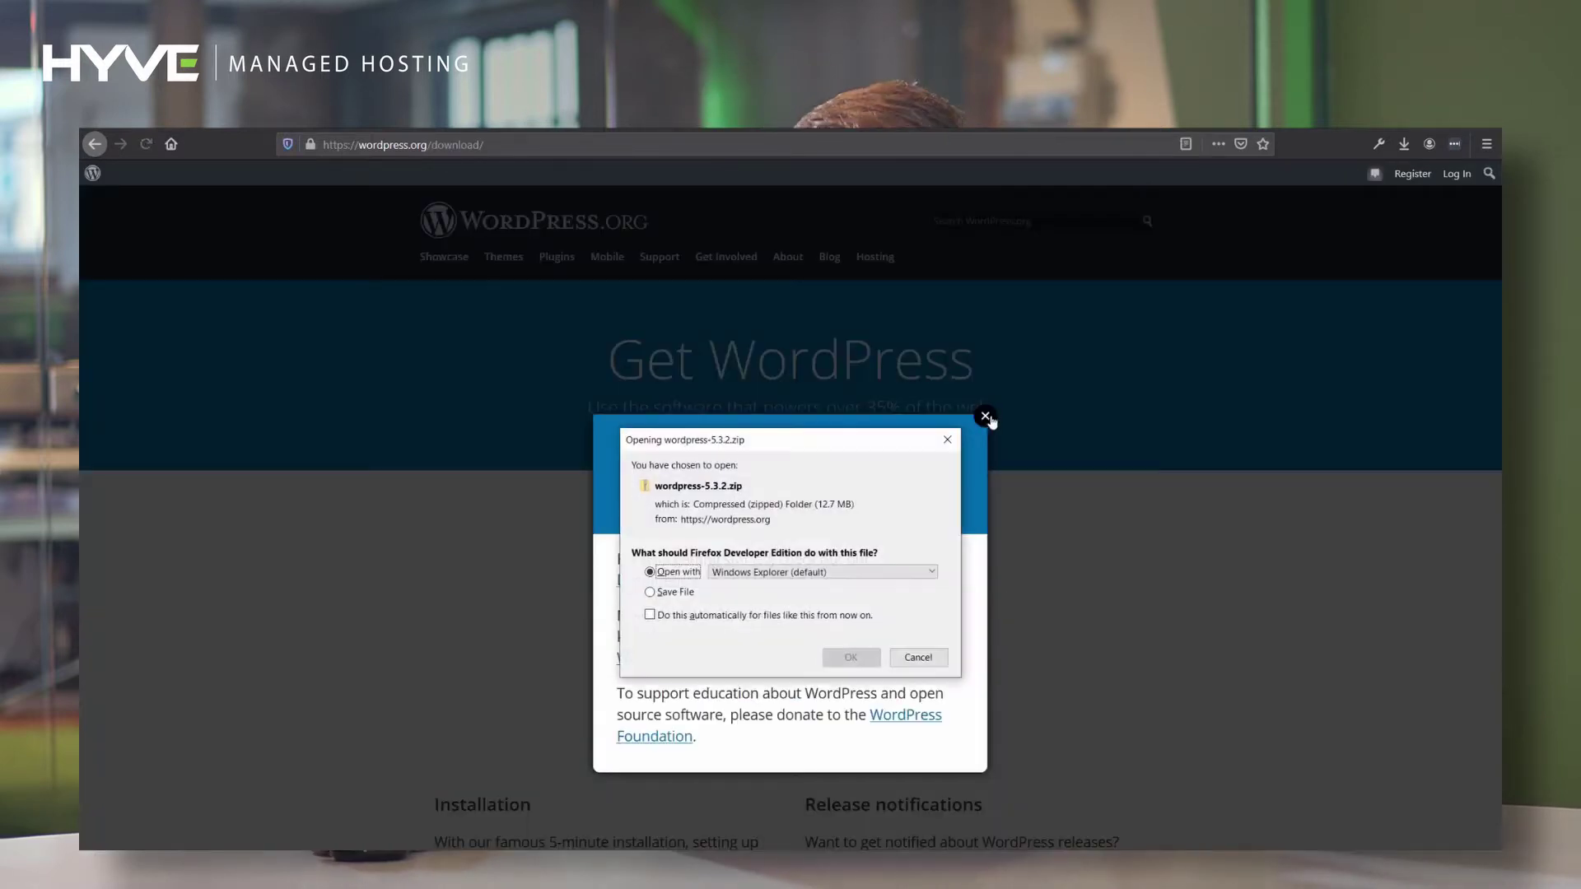
{"action": "left_click", "coordinate": [855, 663]}
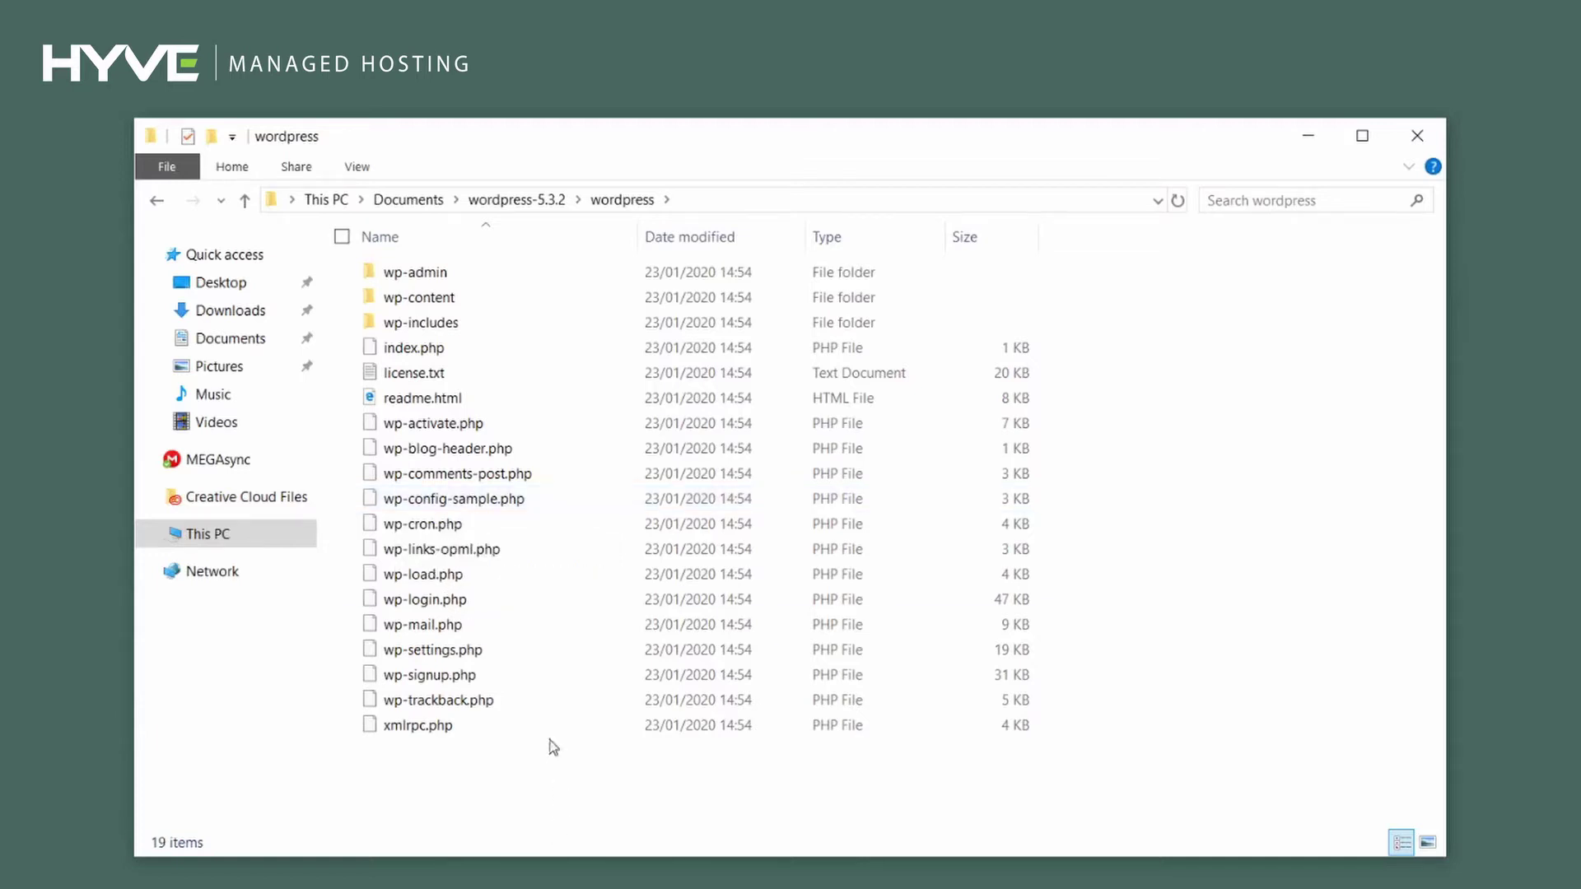
- In File Explorer, examine the themes and plugins folders inside wp-content, and return to the wordpress folder
{"action": "left_click", "coordinate": [471, 306]}
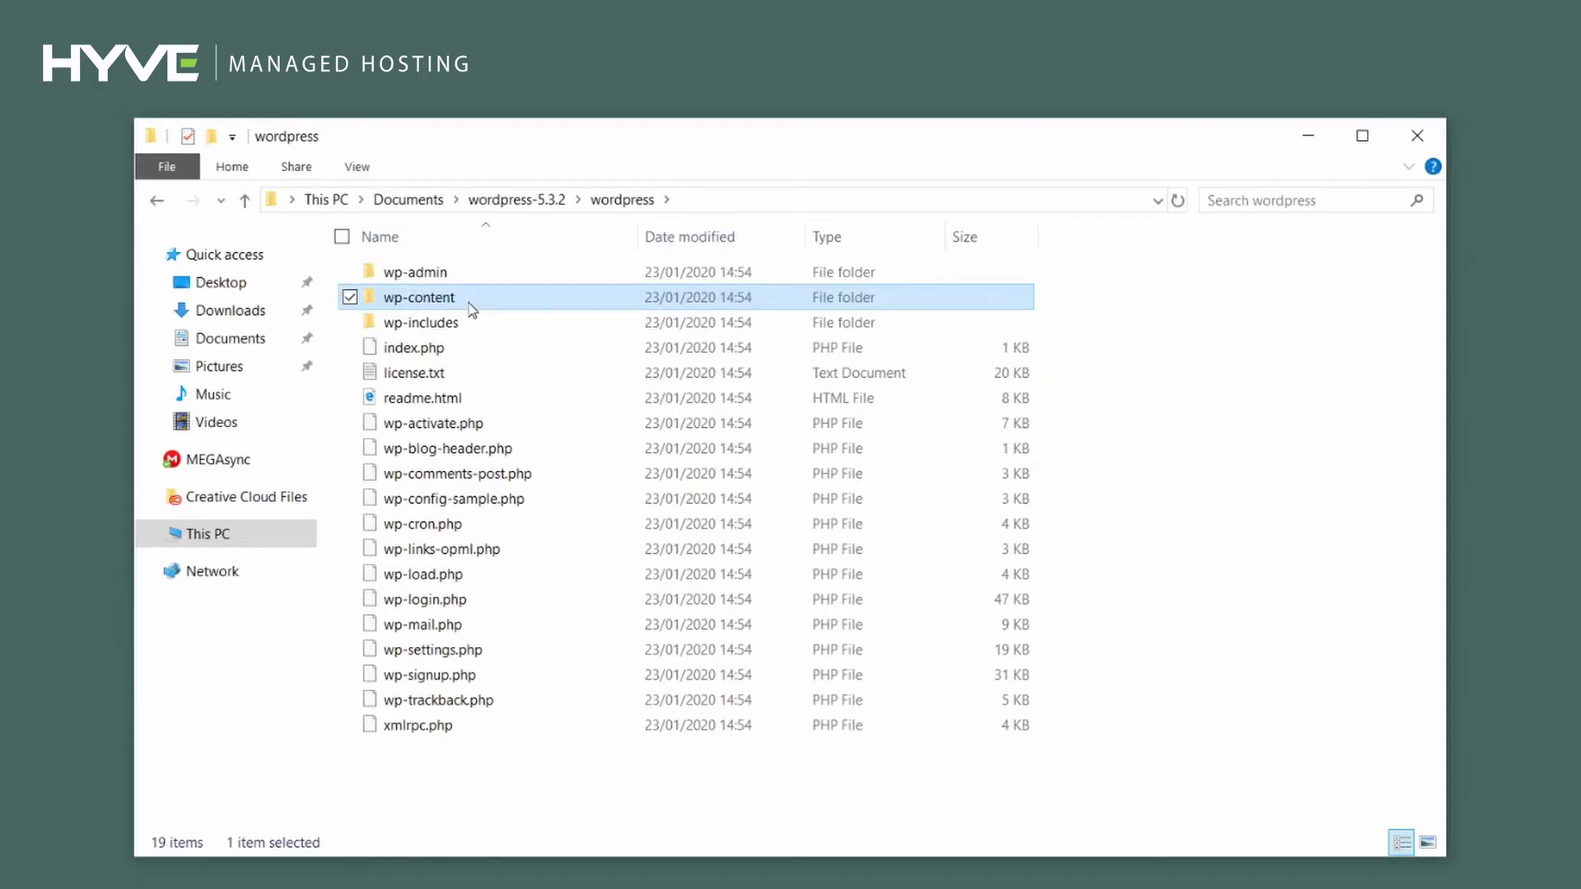
{"action": "double_click", "coordinate": [468, 303]}
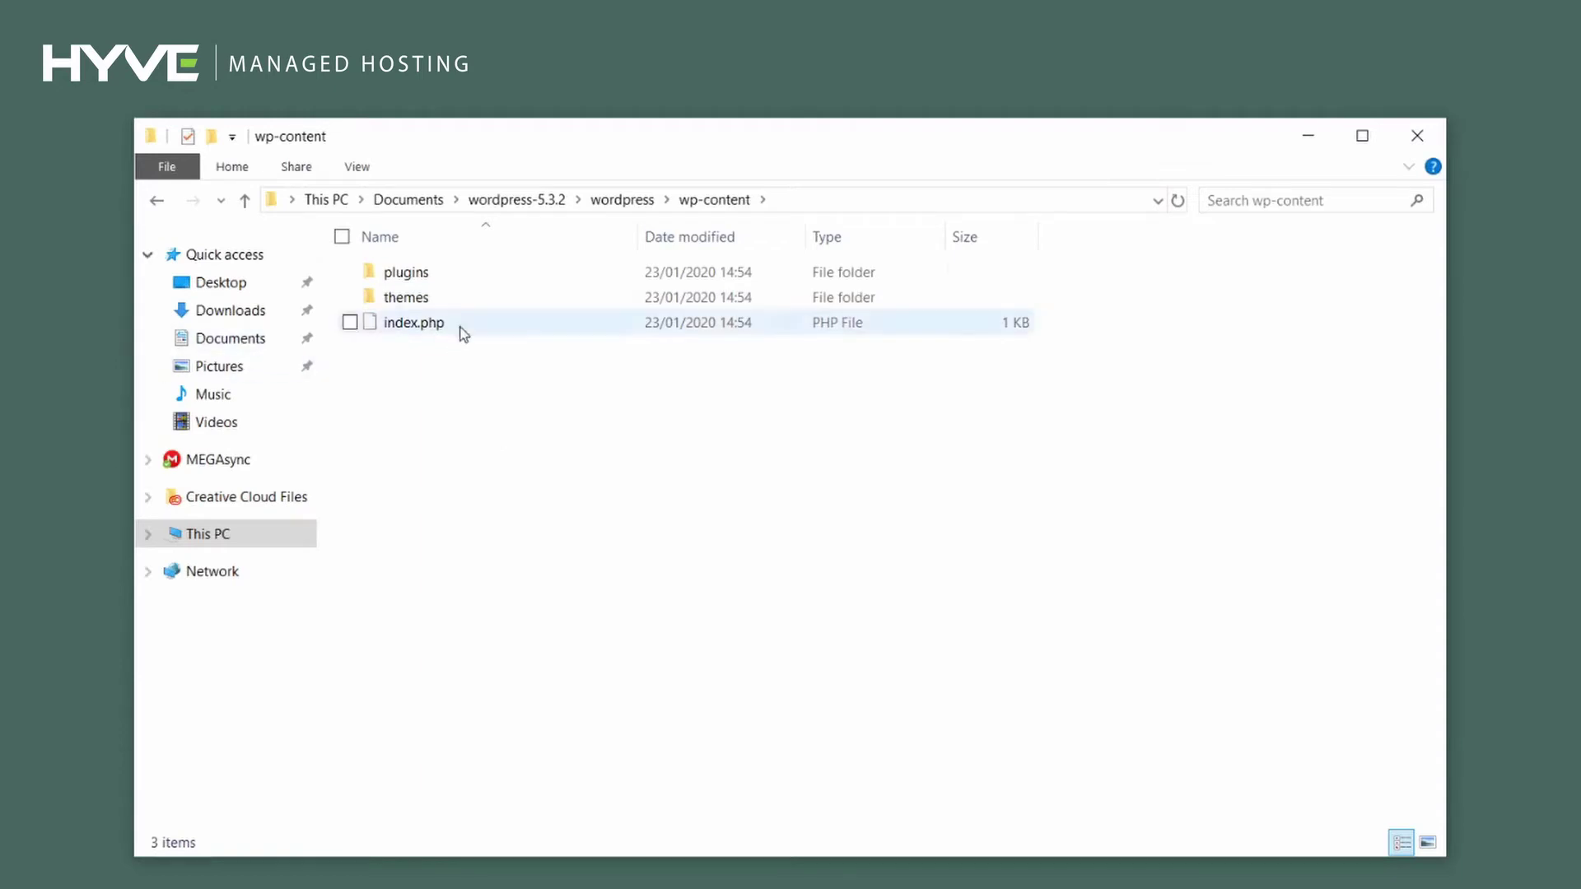
{"action": "double_click", "coordinate": [494, 303]}
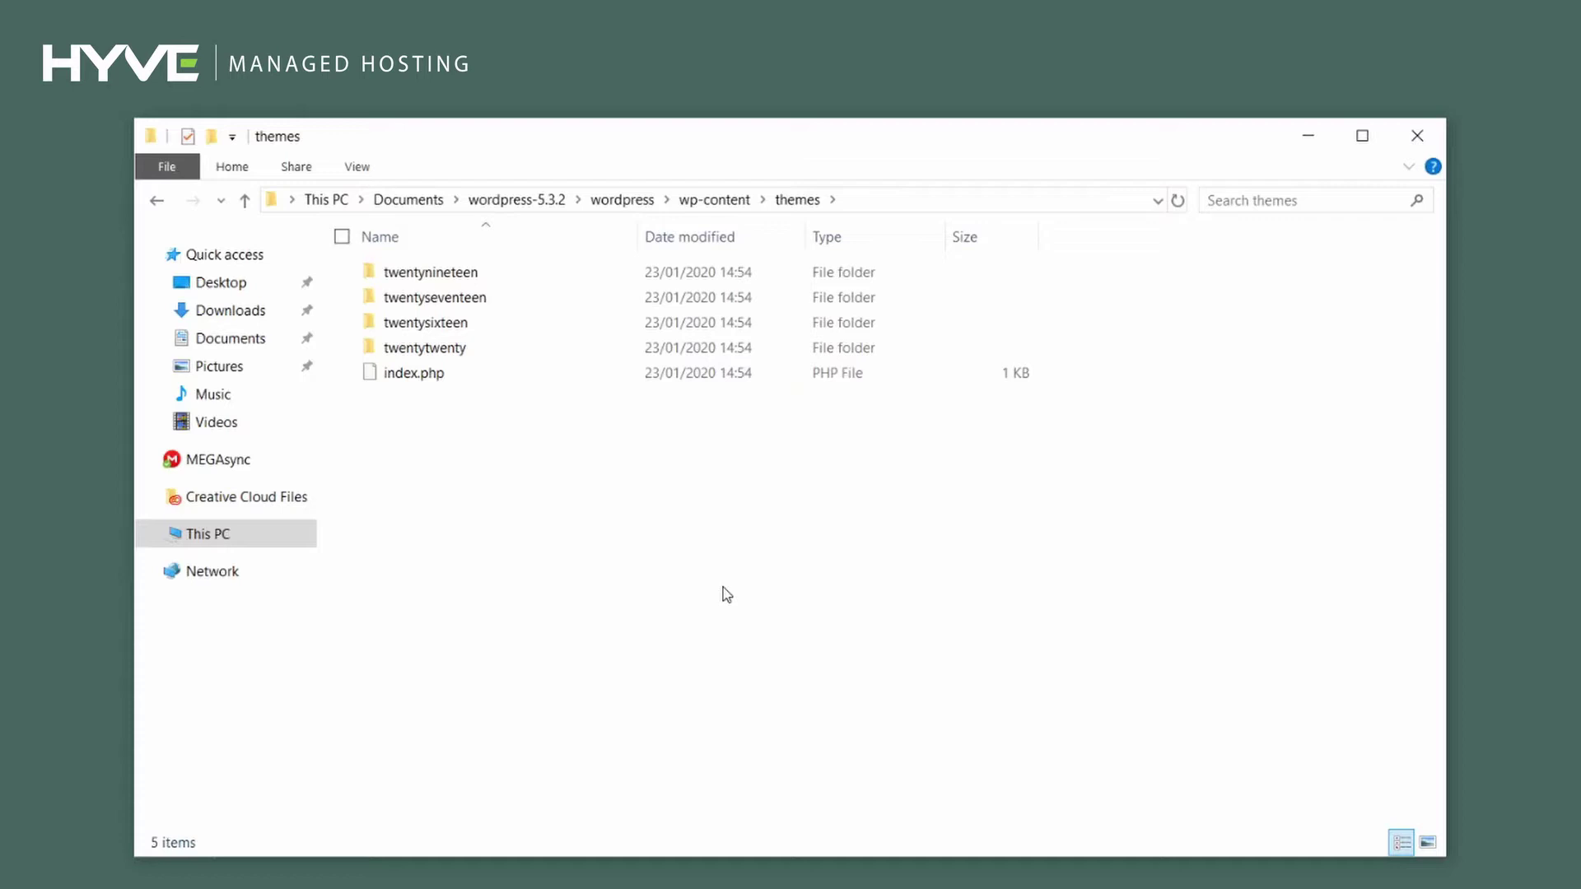
{"action": "left_click", "coordinate": [734, 199]}
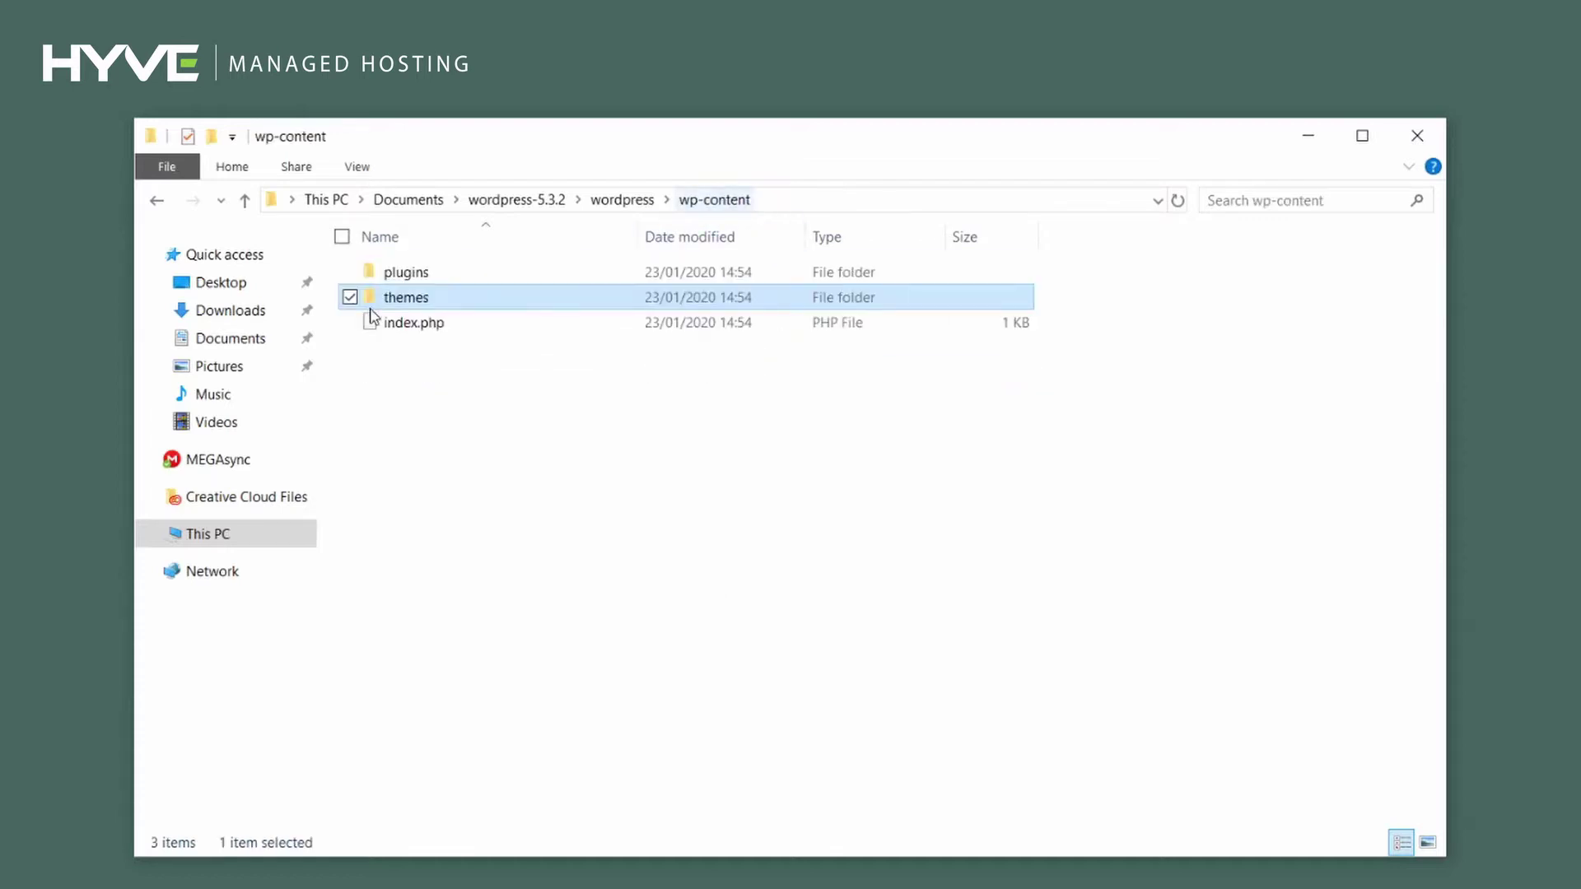
{"action": "double_click", "coordinate": [471, 274]}
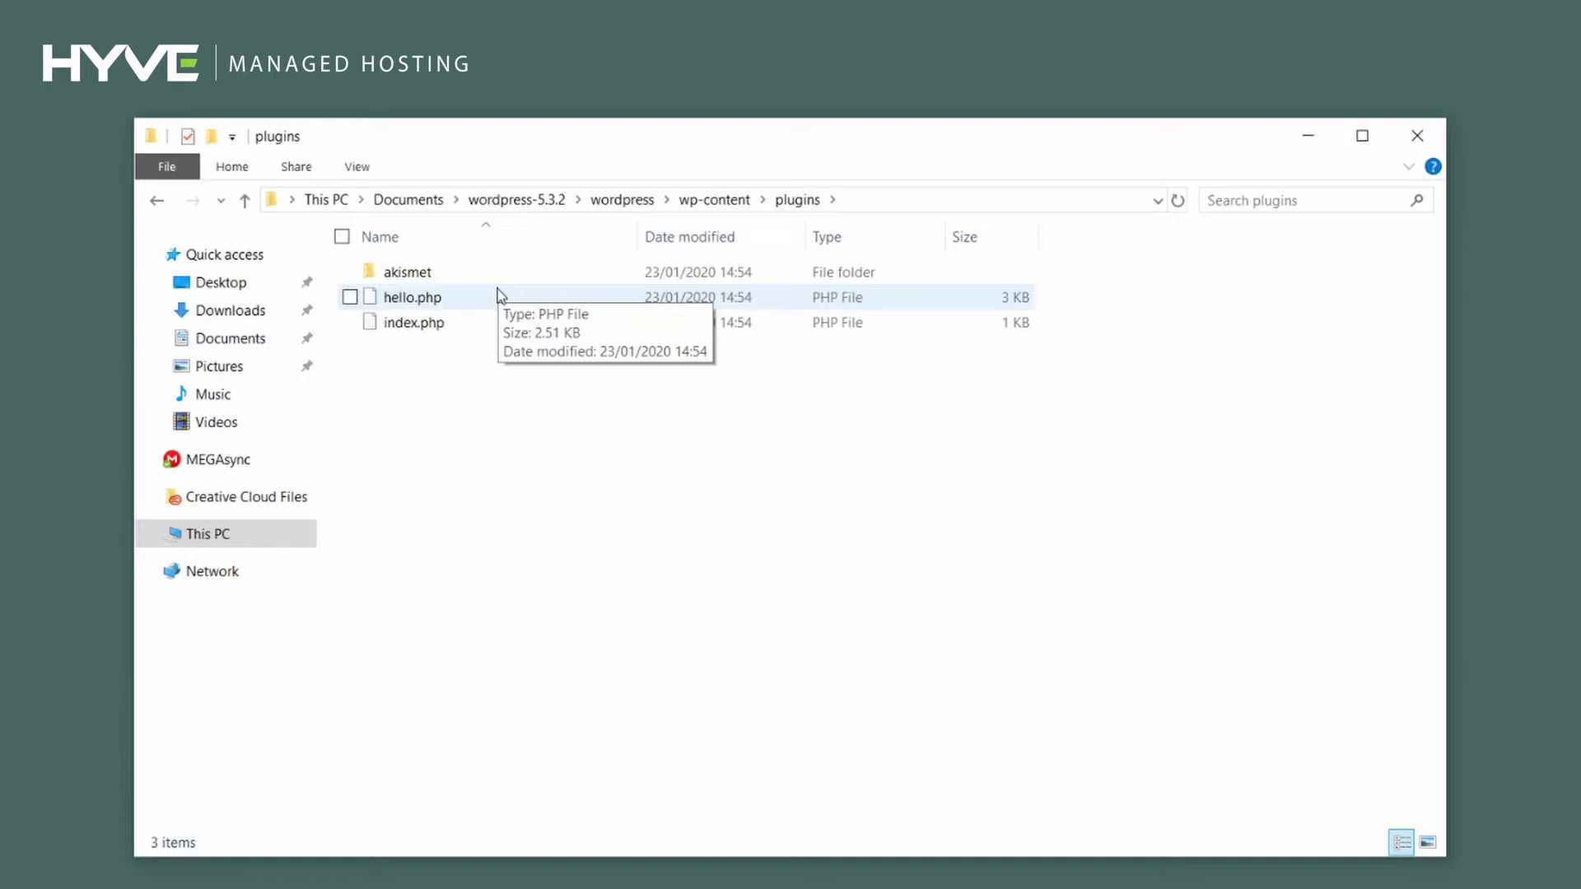
{"action": "left_click", "coordinate": [628, 200]}
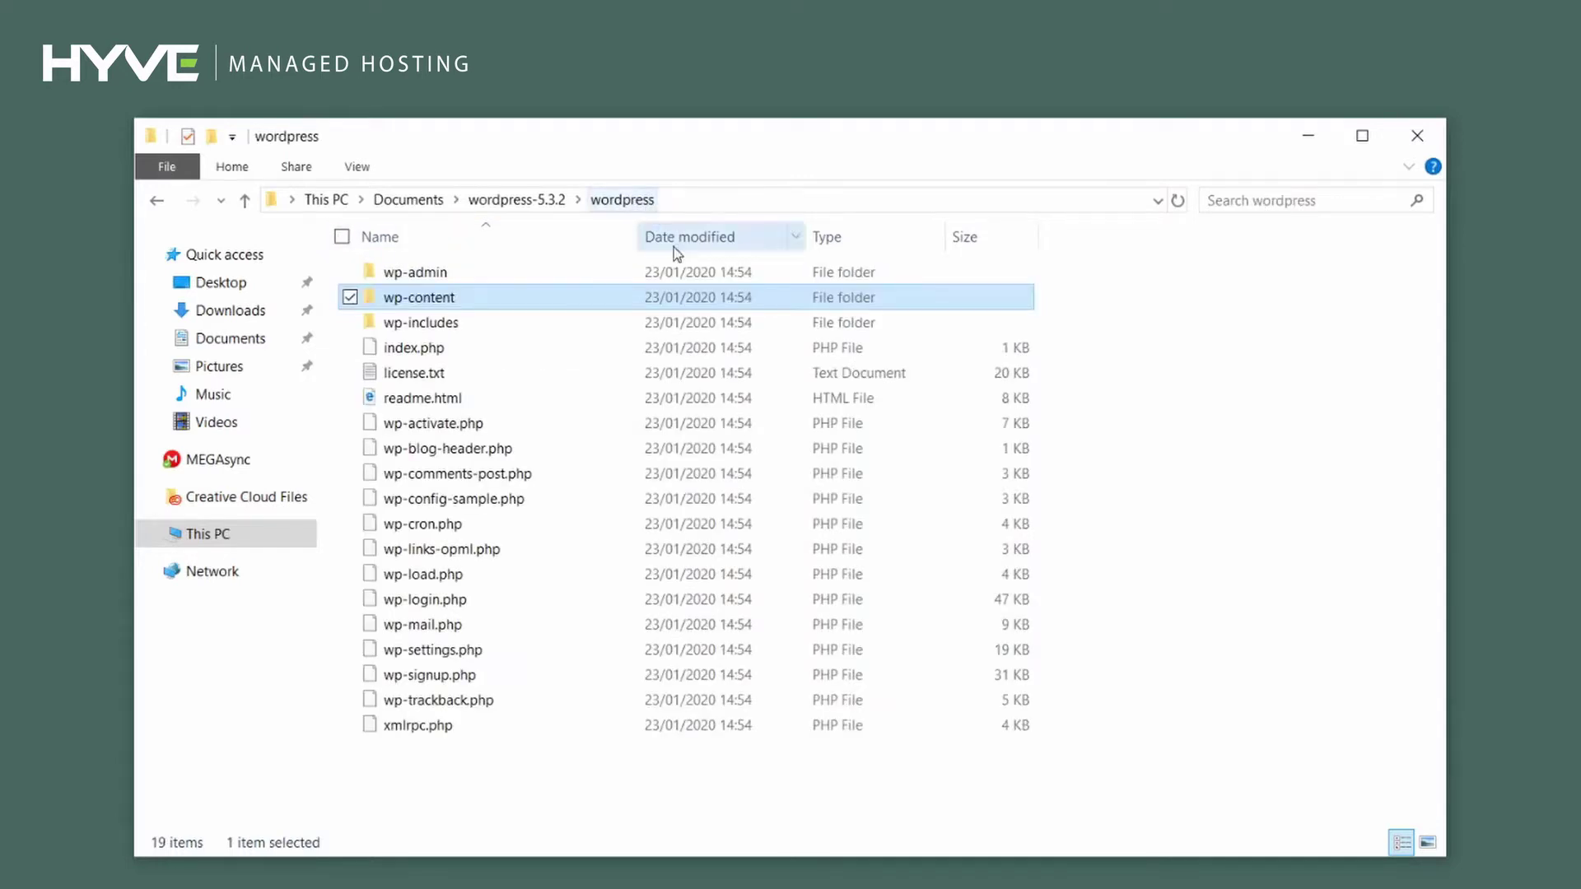
- In phpMyAdmin, create a database named hello_world with the utf8_swedish_ci collation
{"action": "left_click", "coordinate": [1323, 522]}
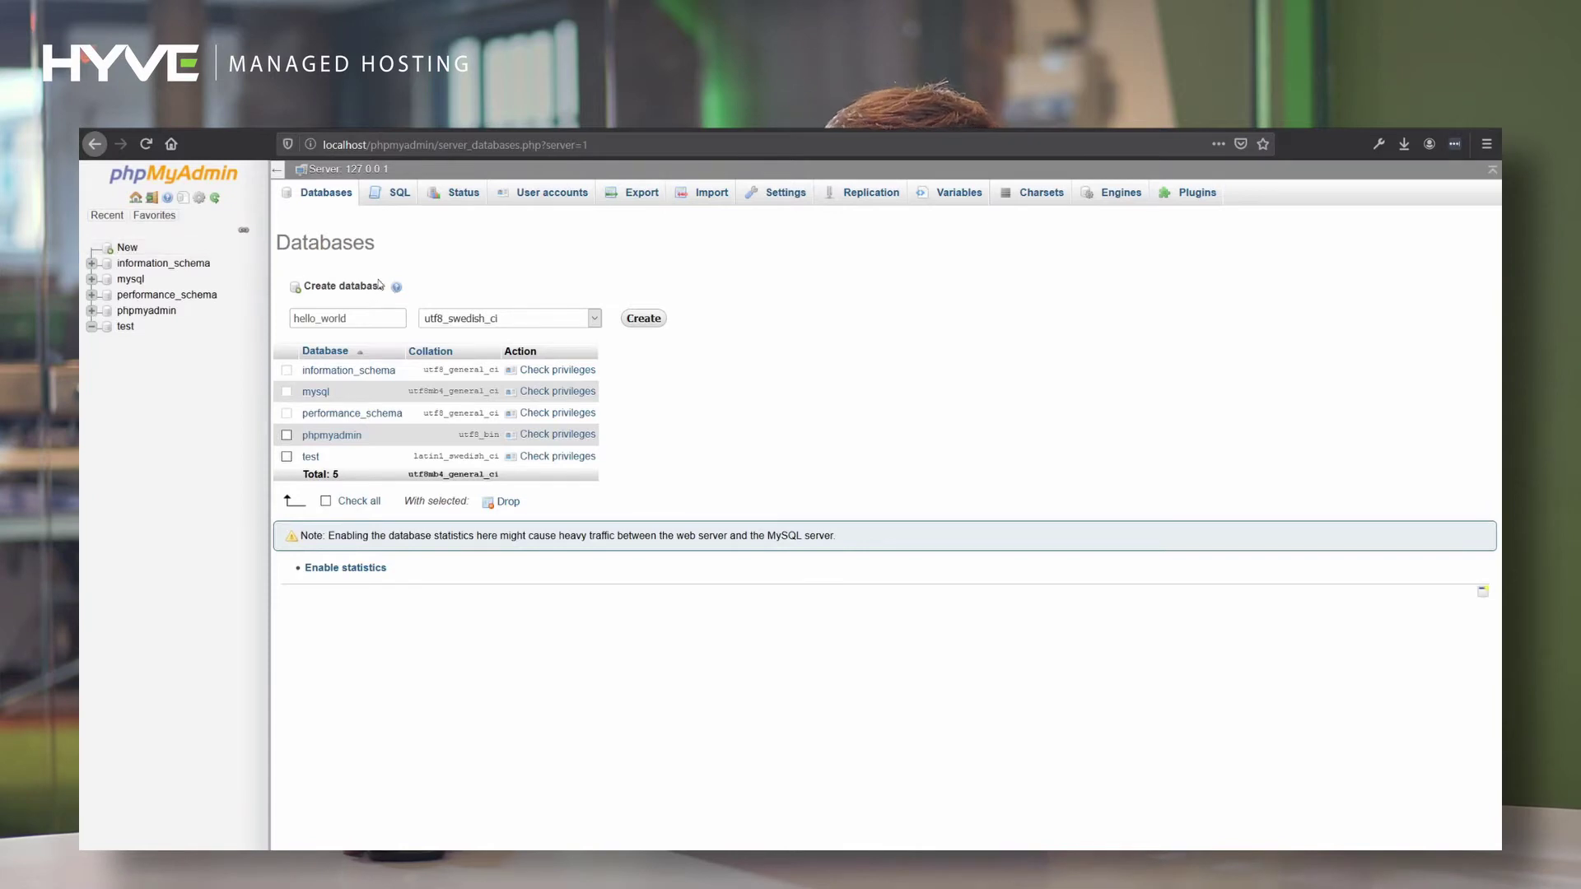
{"action": "left_click", "coordinate": [380, 318]}
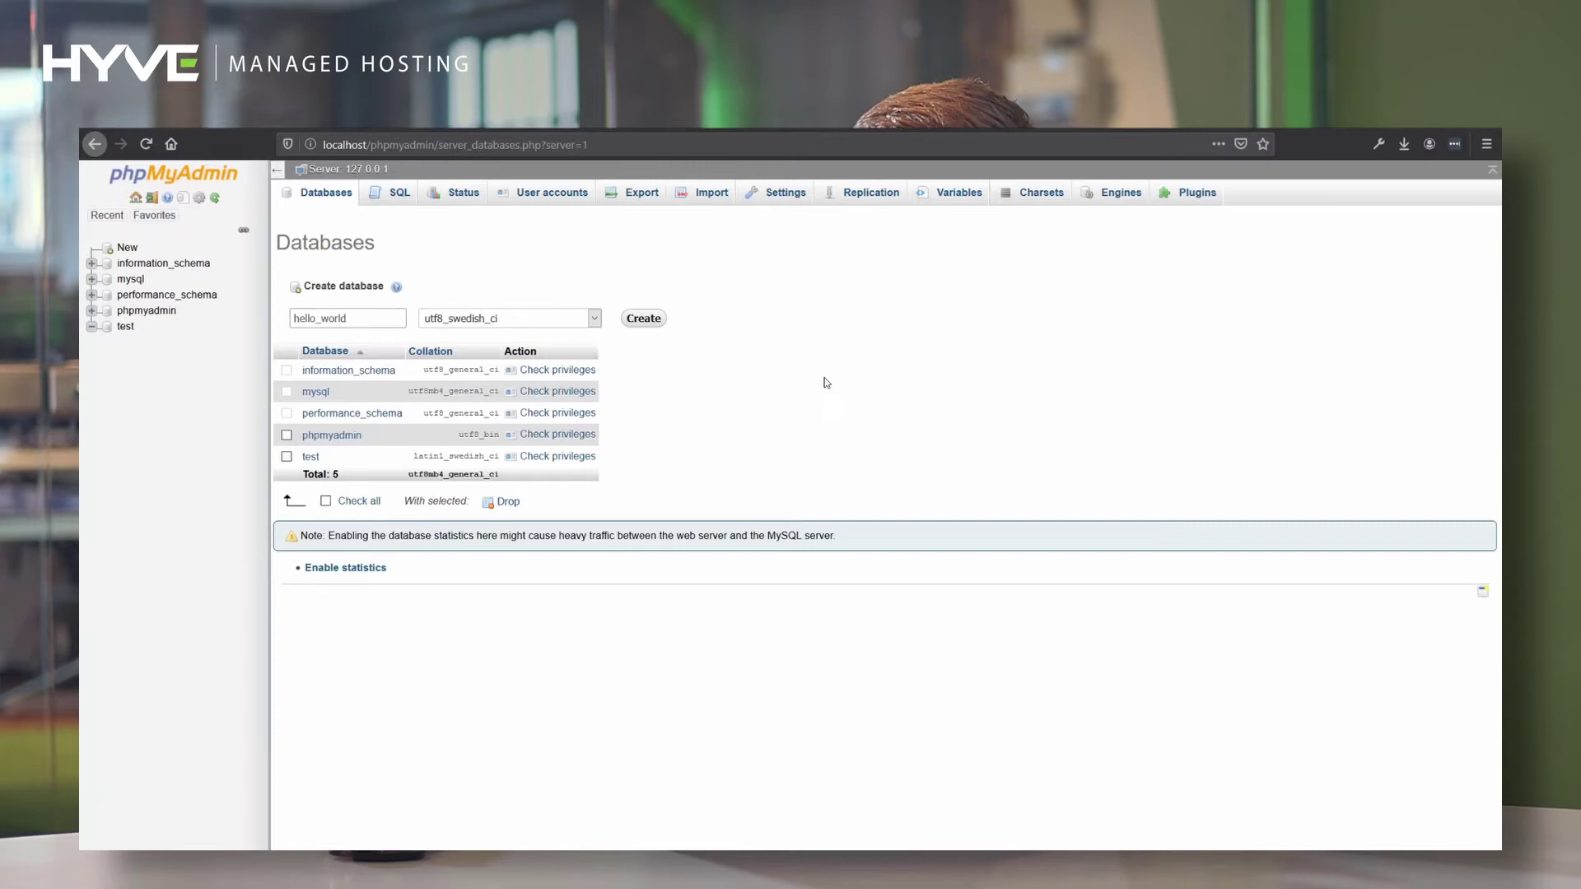
{"action": "left_click", "coordinate": [643, 321]}
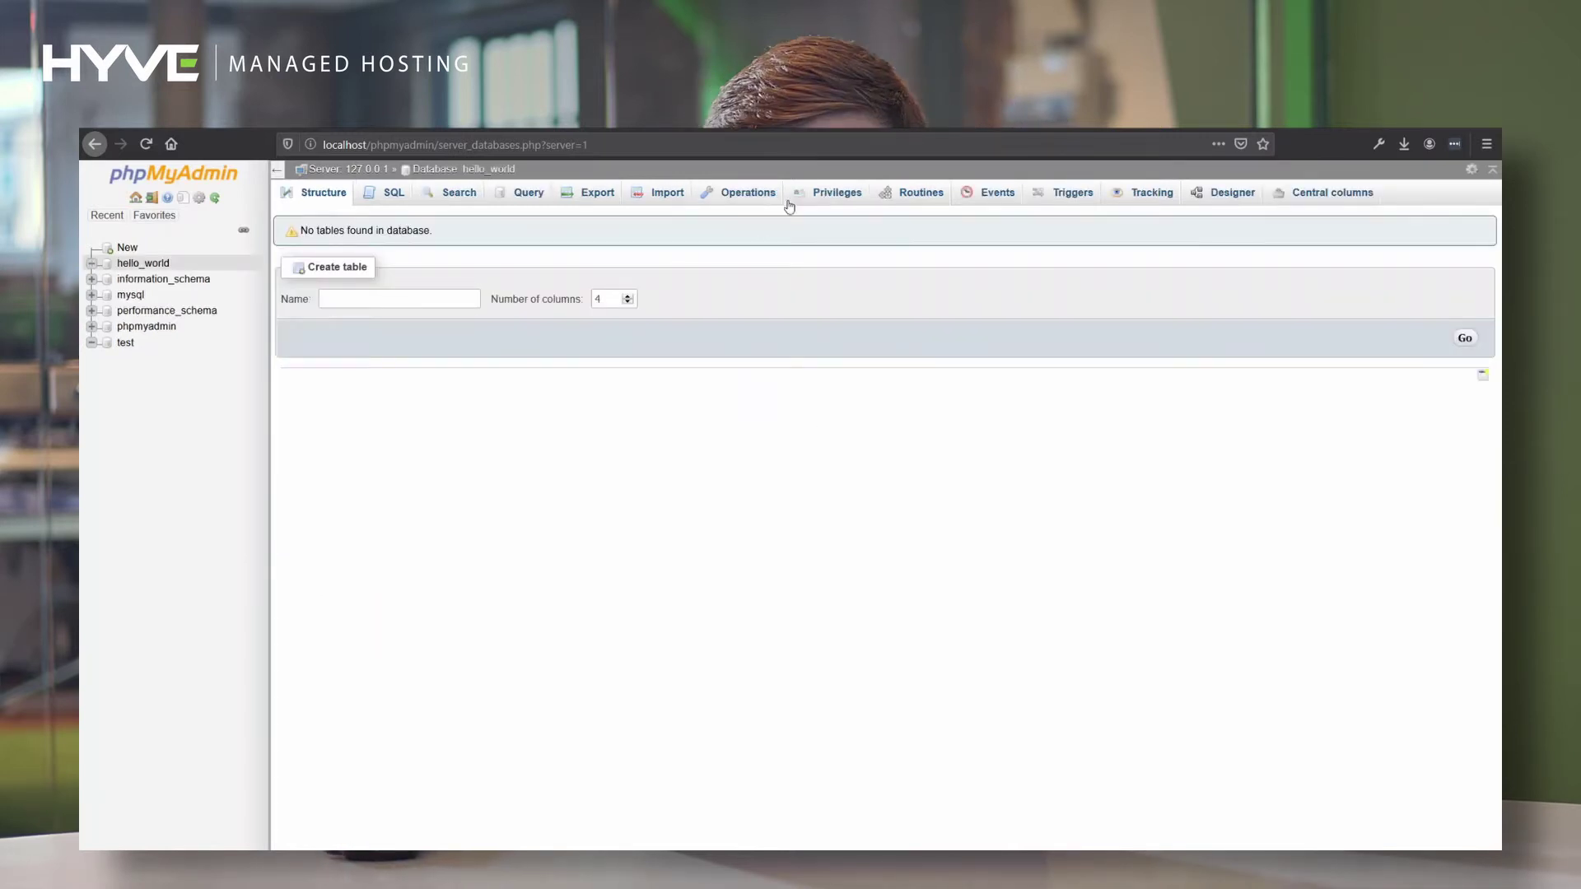
- Start adding a user account with access to the hello_world database, using the user name hello_test
{"action": "left_click", "coordinate": [820, 198]}
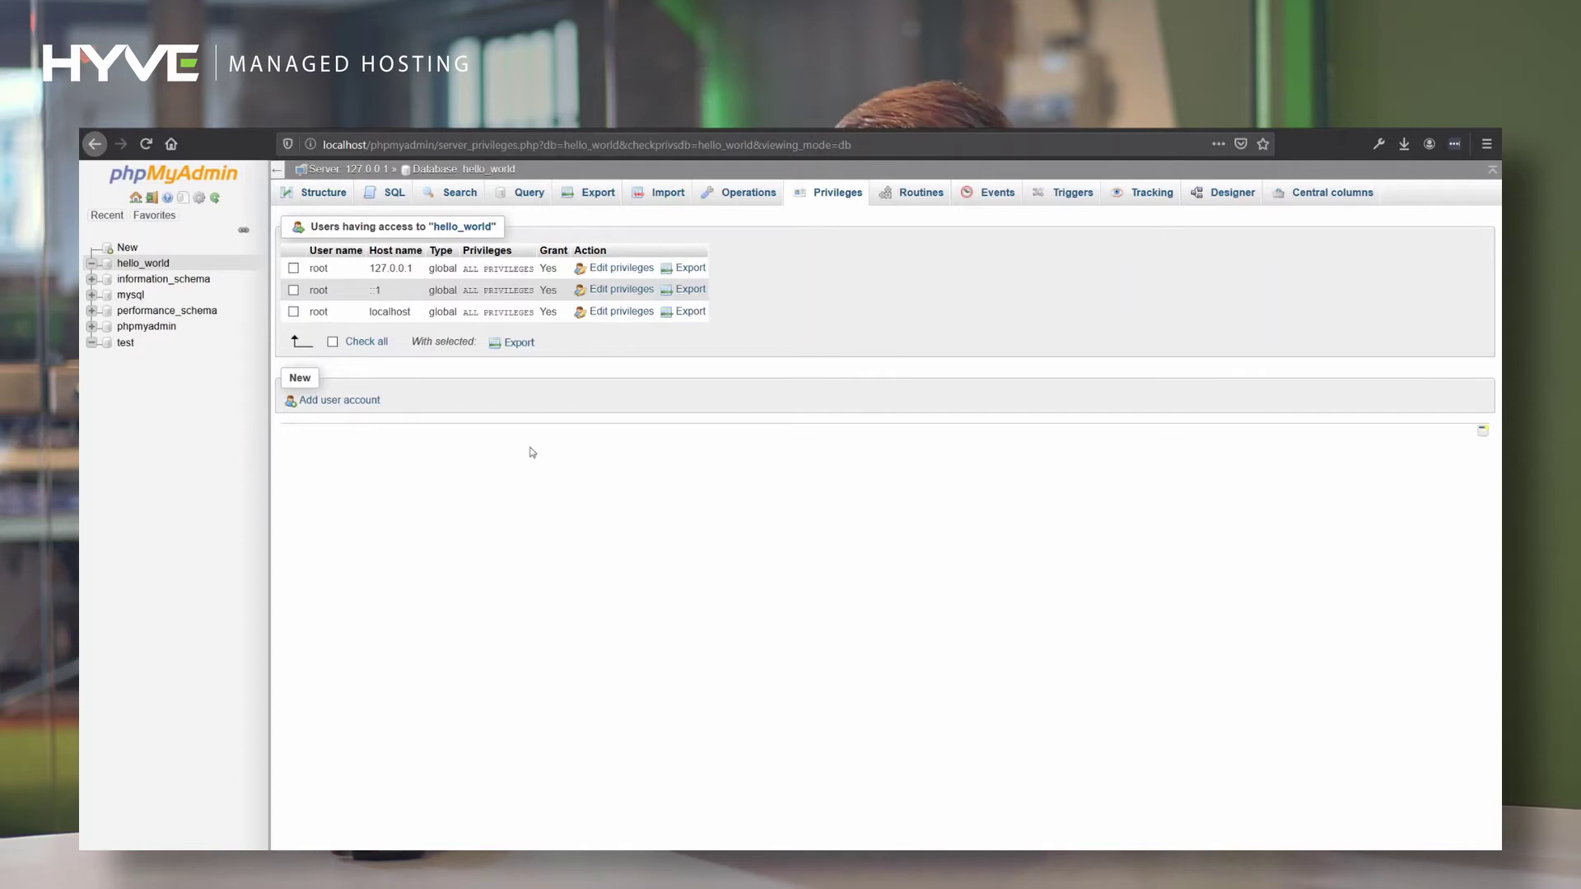
{"action": "left_click", "coordinate": [339, 401]}
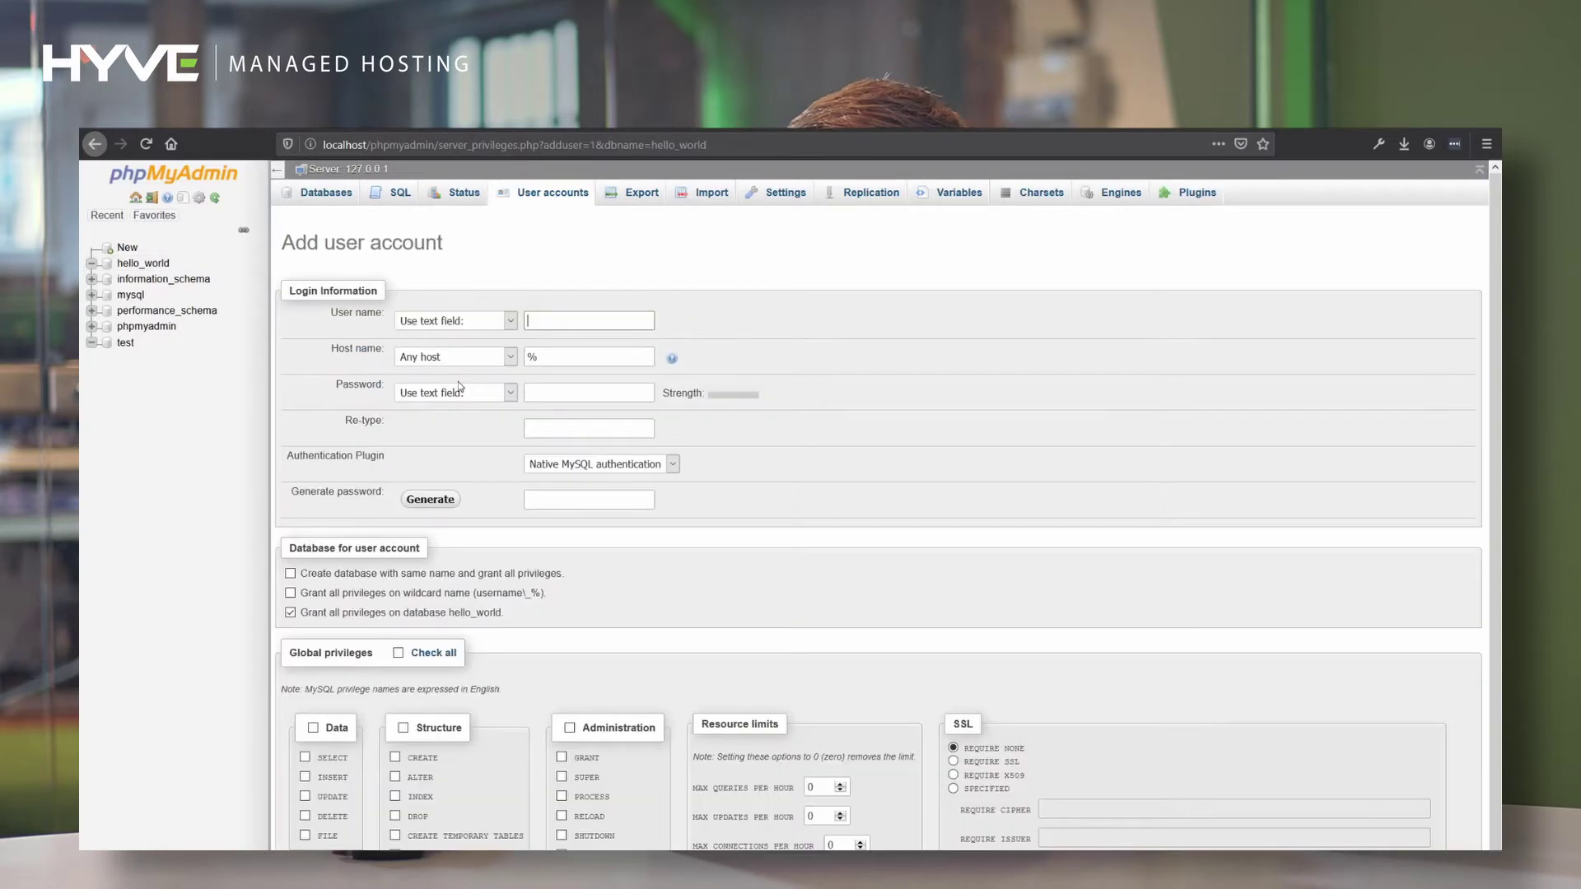
{"action": "type", "text": "hello_test"}
{"action": "key", "text": "Tab"}
{"action": "key", "text": "Tab"}
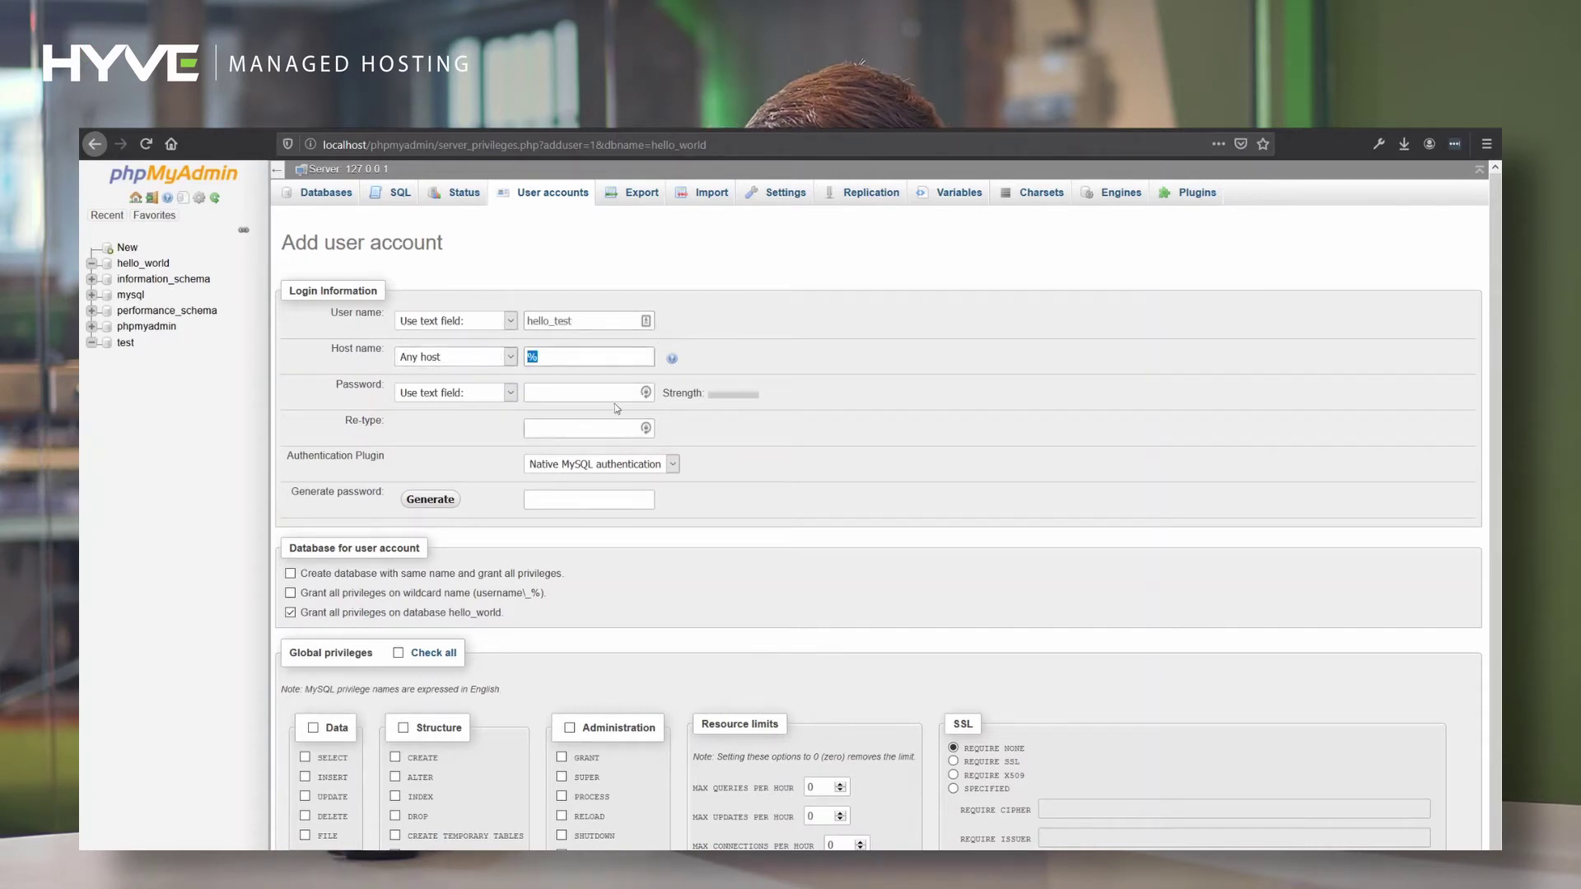
- Generate a password for the new account and keep a copy of it in a private browser window
{"action": "left_click", "coordinate": [611, 392]}
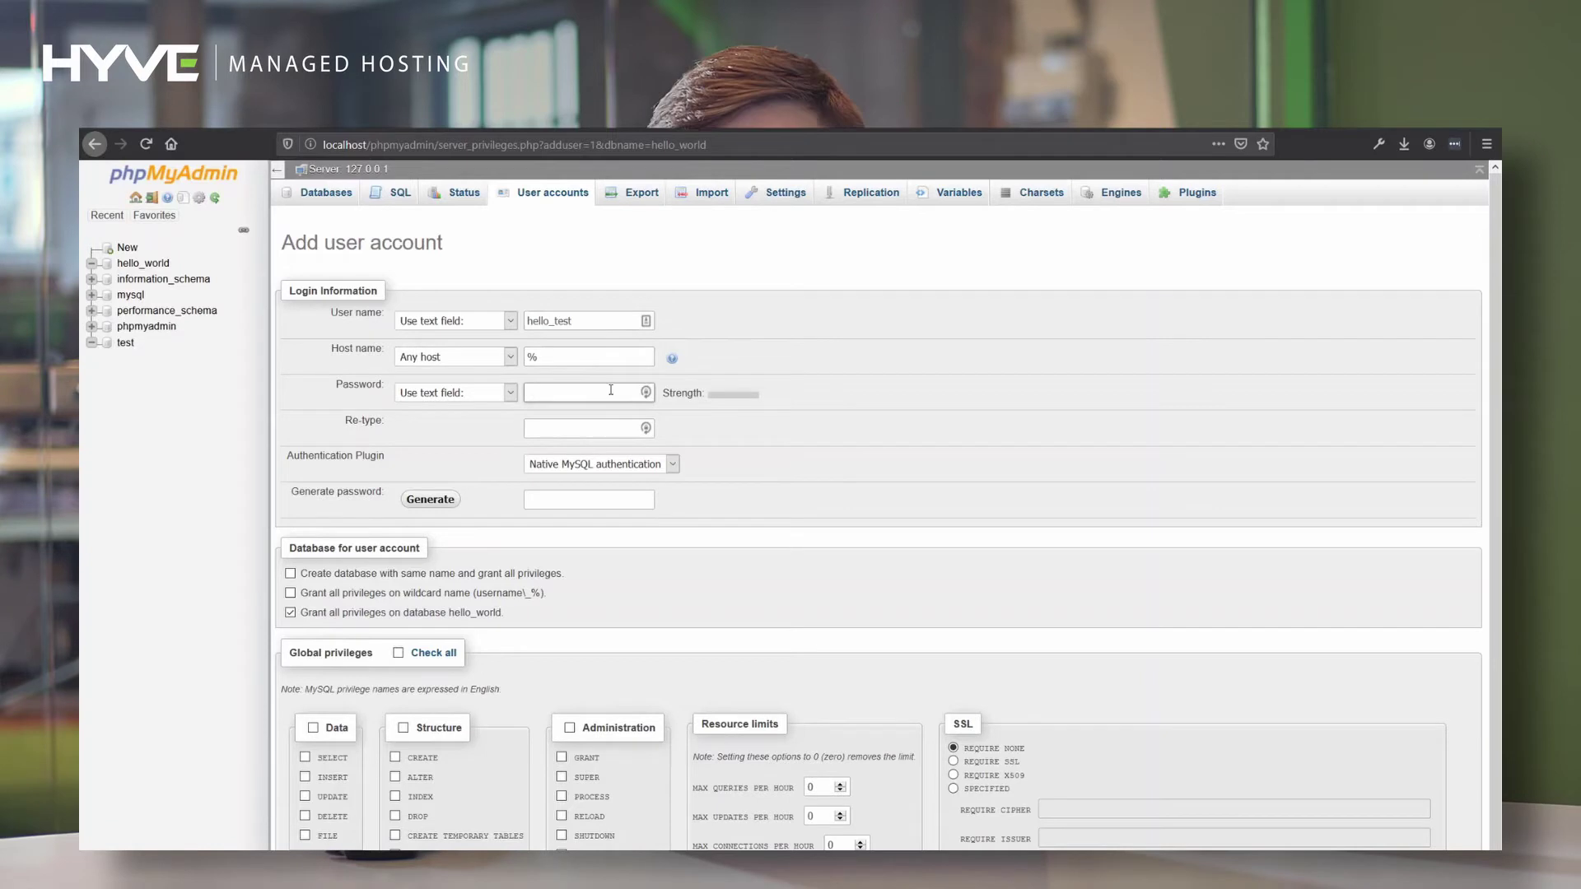
{"action": "left_click", "coordinate": [430, 499]}
{"action": "double_click", "coordinate": [571, 500]}
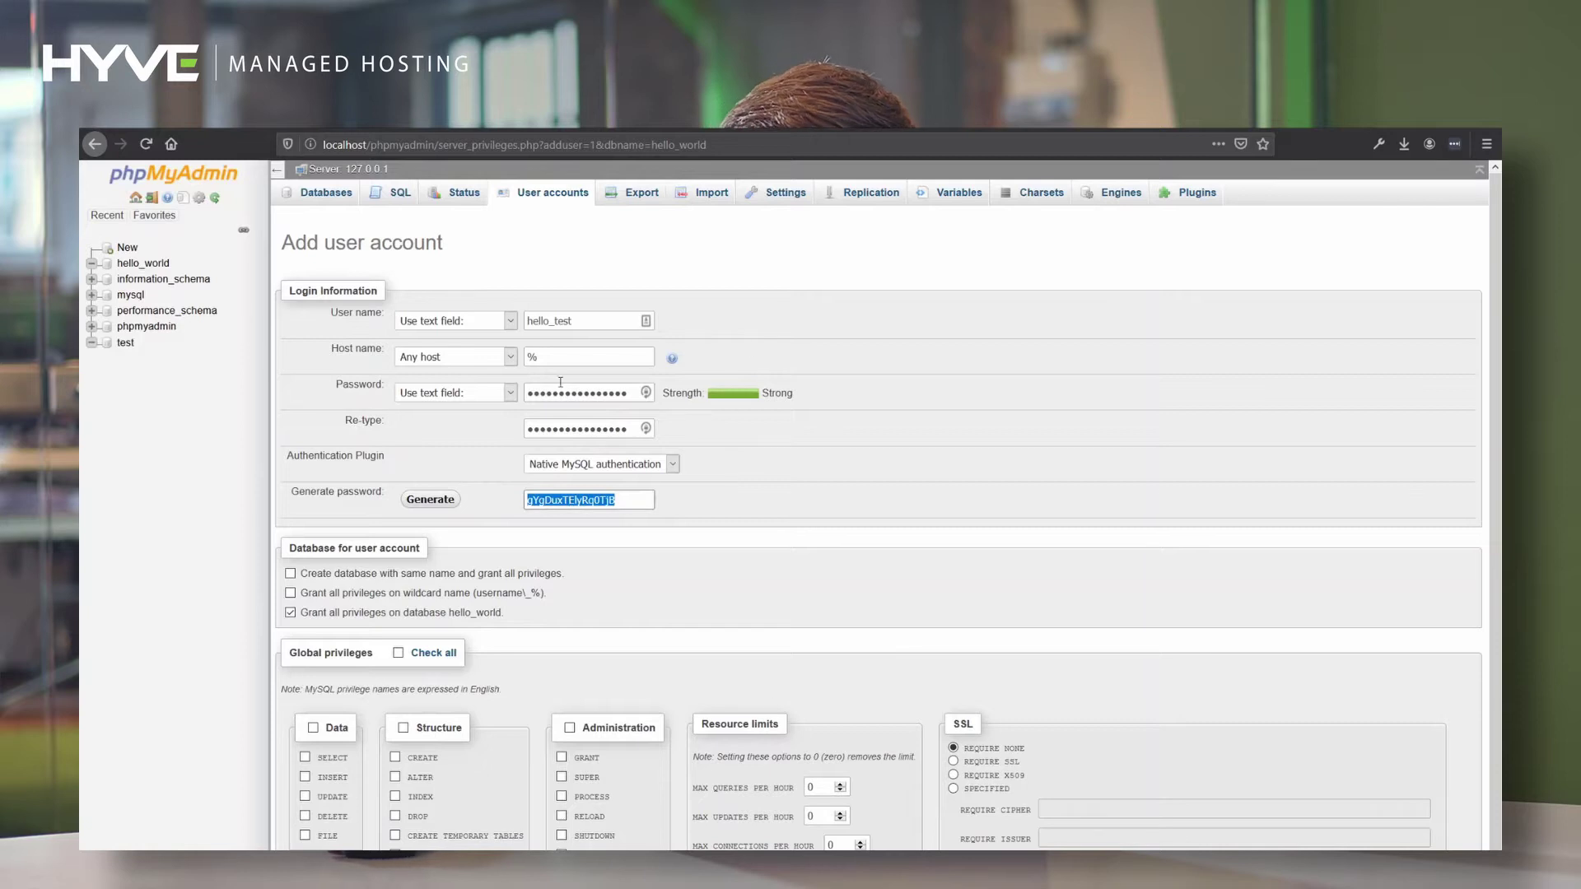
{"action": "key", "text": "ctrl+shift+p"}
{"action": "key", "text": "ctrl+shift+w"}
- Grant the new account all global privileges and create it
{"action": "left_click", "coordinate": [804, 491]}
{"action": "scroll", "coordinate": [376, 578], "scroll_direction": "down", "scroll_amount": 1}
{"action": "left_click", "coordinate": [398, 601]}
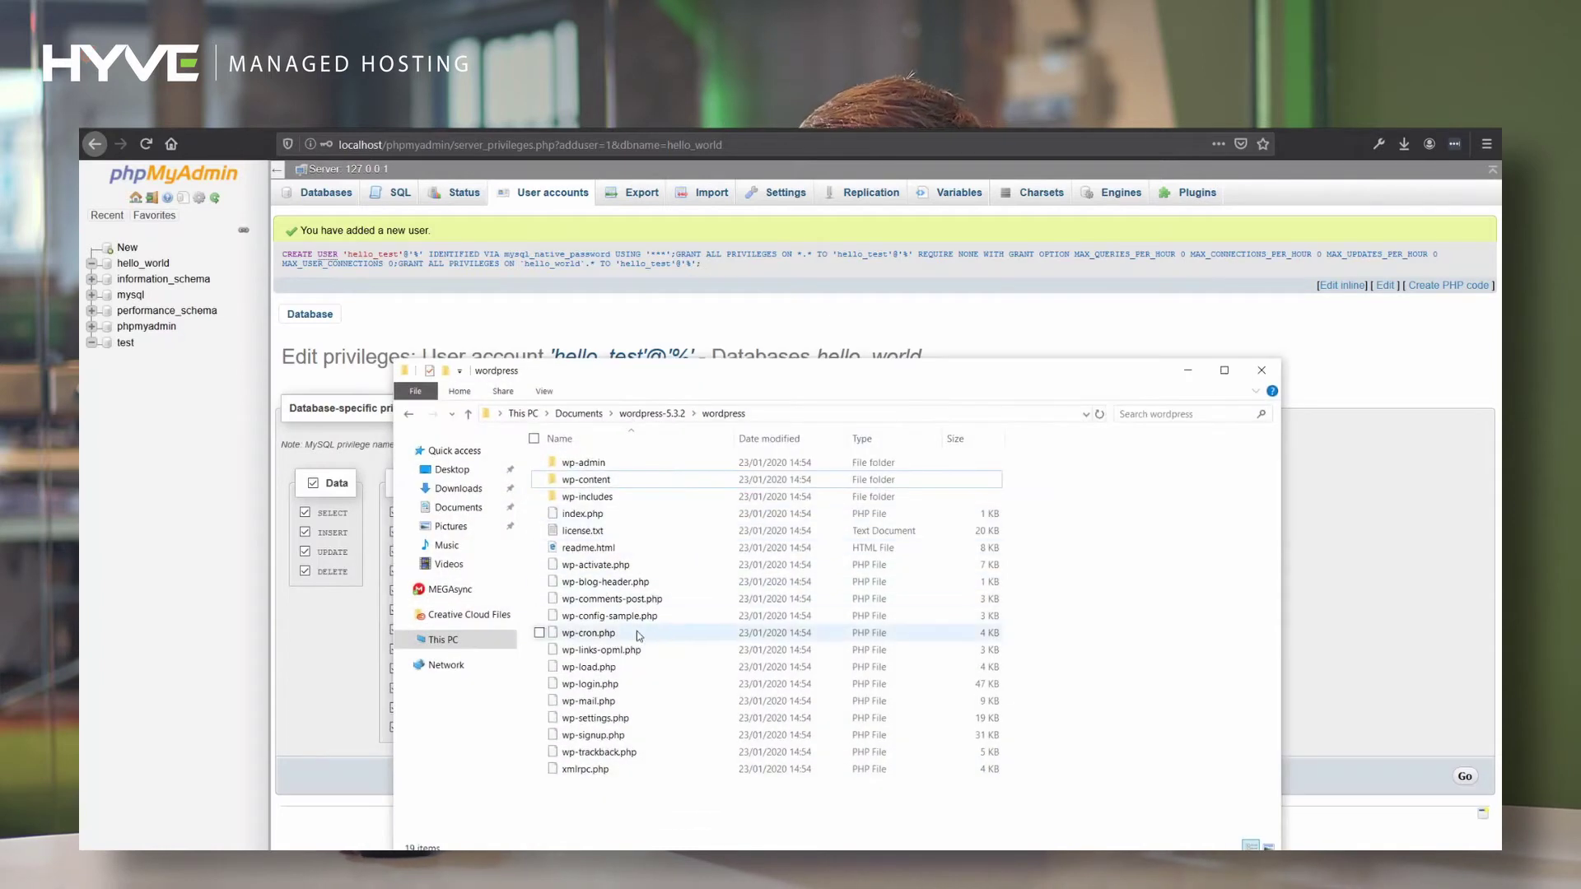
- In wp-config.php in Visual Studio Code, set DB_NAME to hello_world and DB_USER to hello_test
{"action": "left_click", "coordinate": [641, 619]}
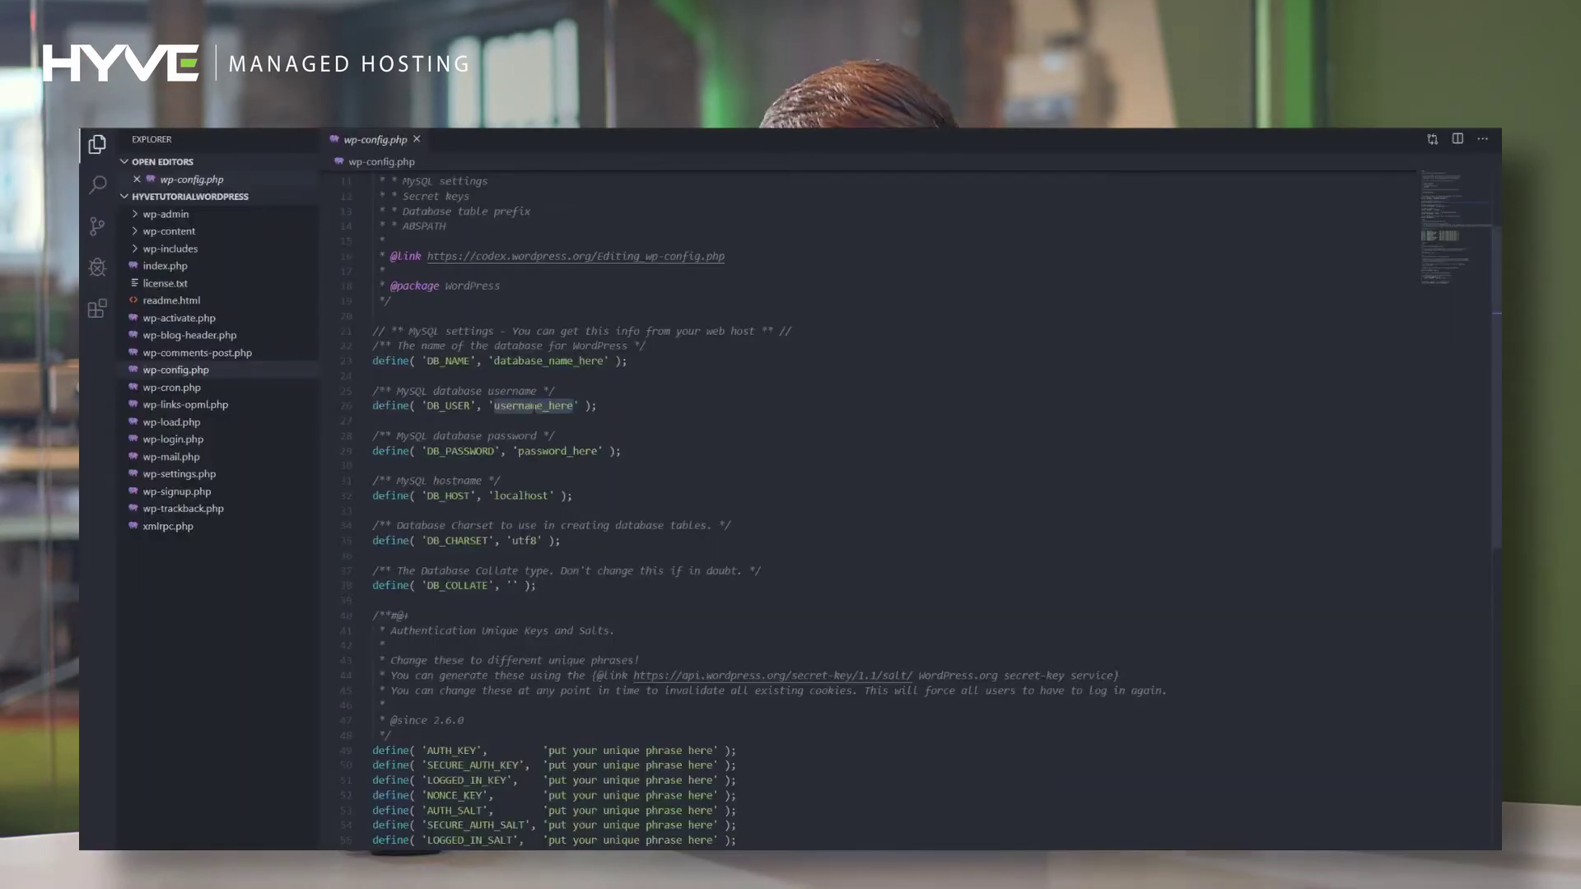
{"action": "double_click", "coordinate": [567, 361]}
{"action": "type", "text": "hello_wo"}
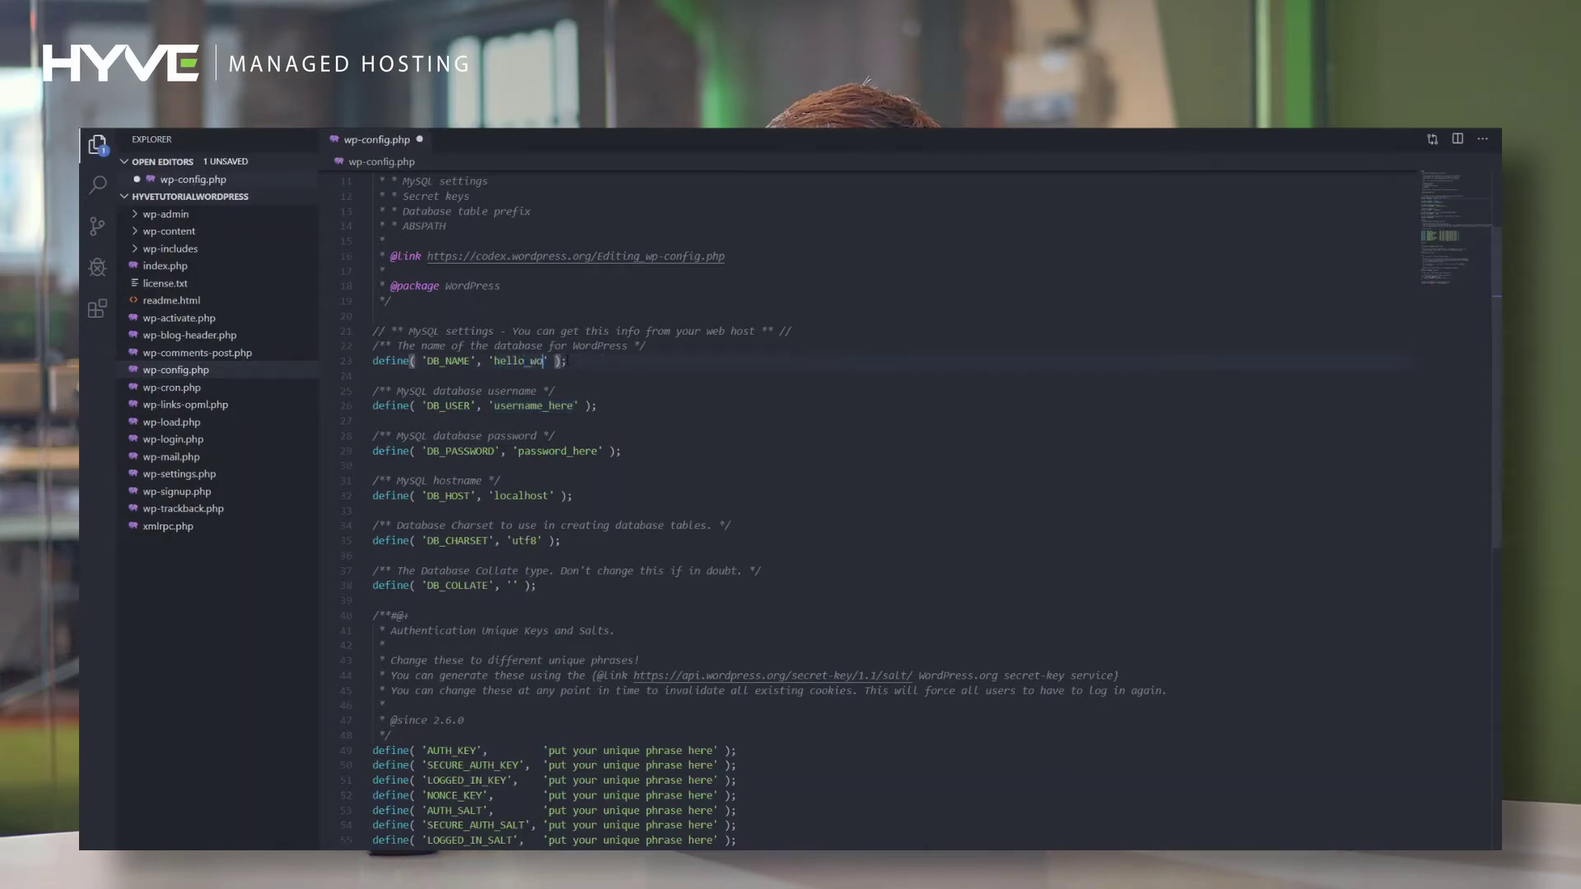
{"action": "type", "text": "rld"}
{"action": "double_click", "coordinate": [543, 405]}
{"action": "type", "text": "hello_te"}
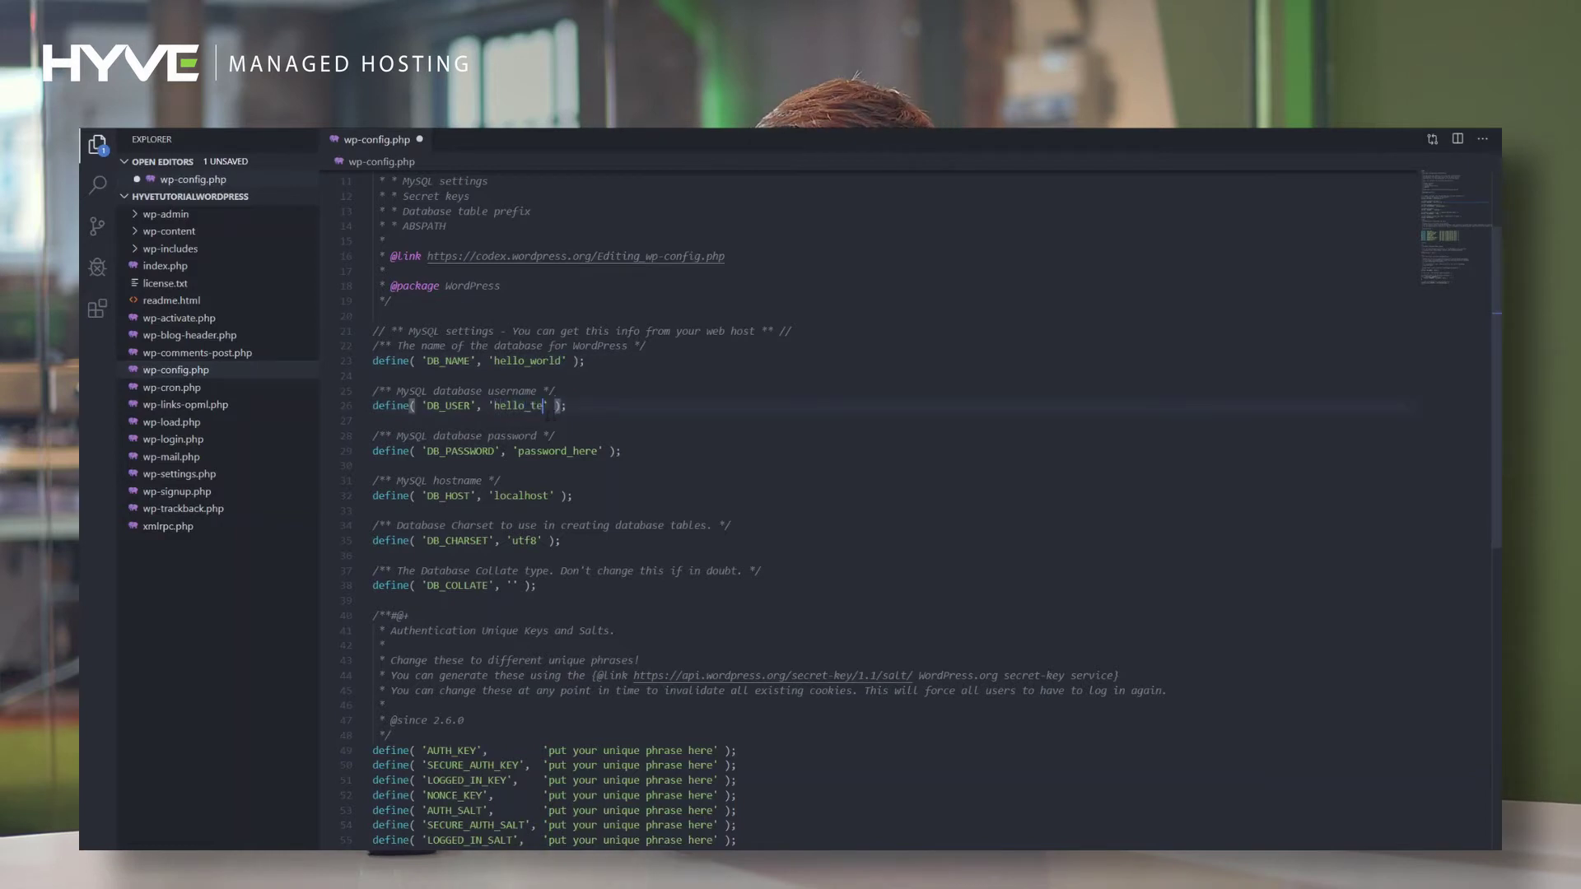
{"action": "type", "text": "st"}
- Replace the DB_PASSWORD placeholder with the generated database password copied from the private browser window
{"action": "double_click", "coordinate": [539, 452]}
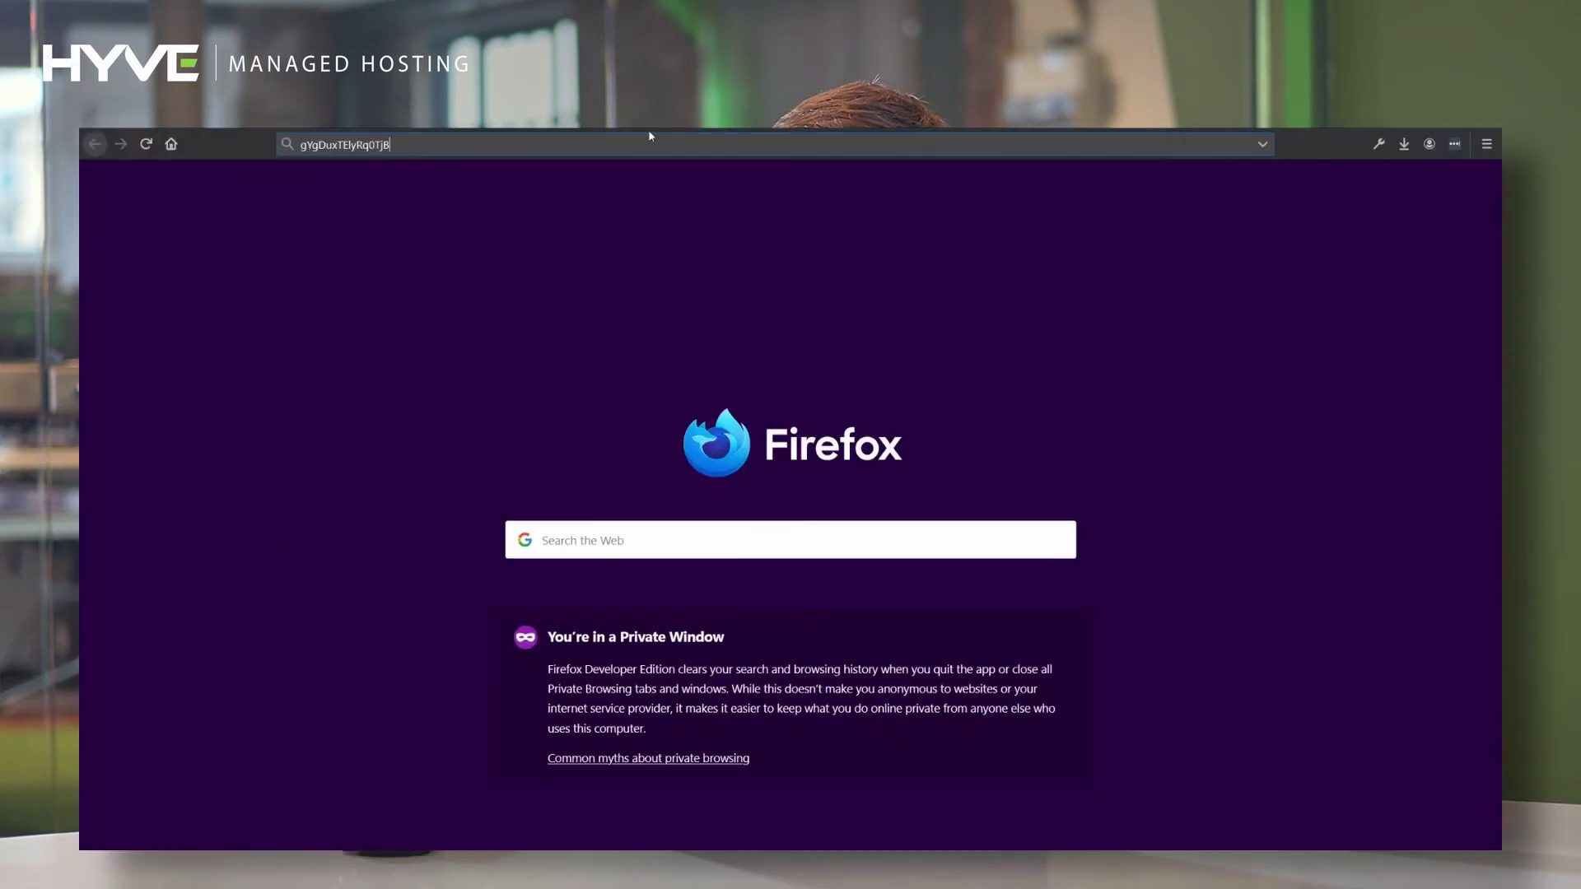
{"action": "key", "text": "ctrl+a"}
{"action": "key", "text": "ctrl+c"}
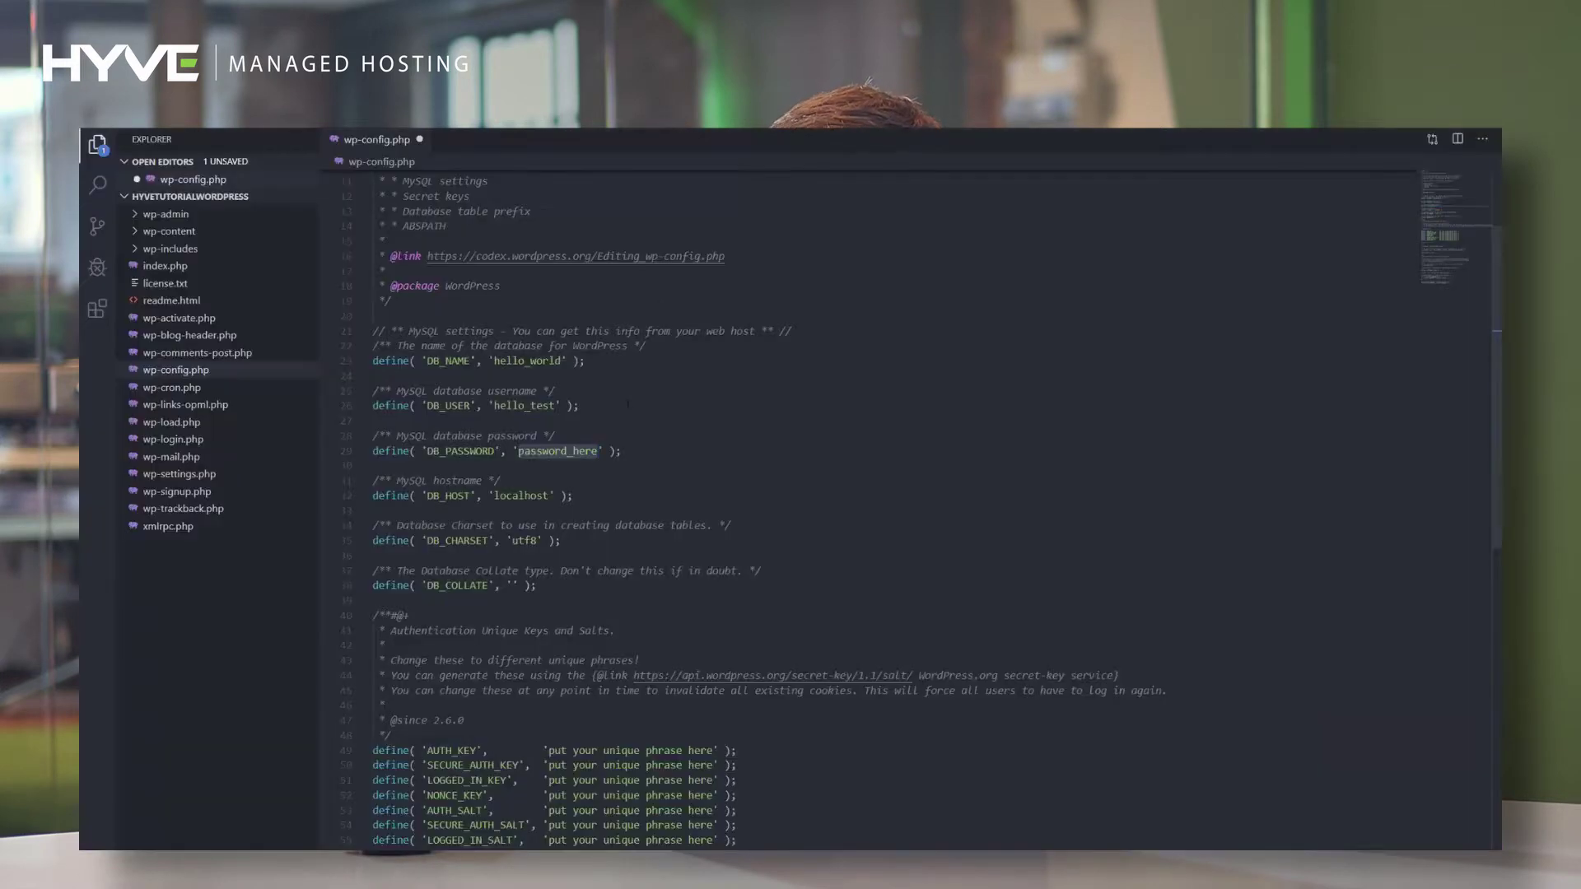
{"action": "key", "text": "ctrl+v"}
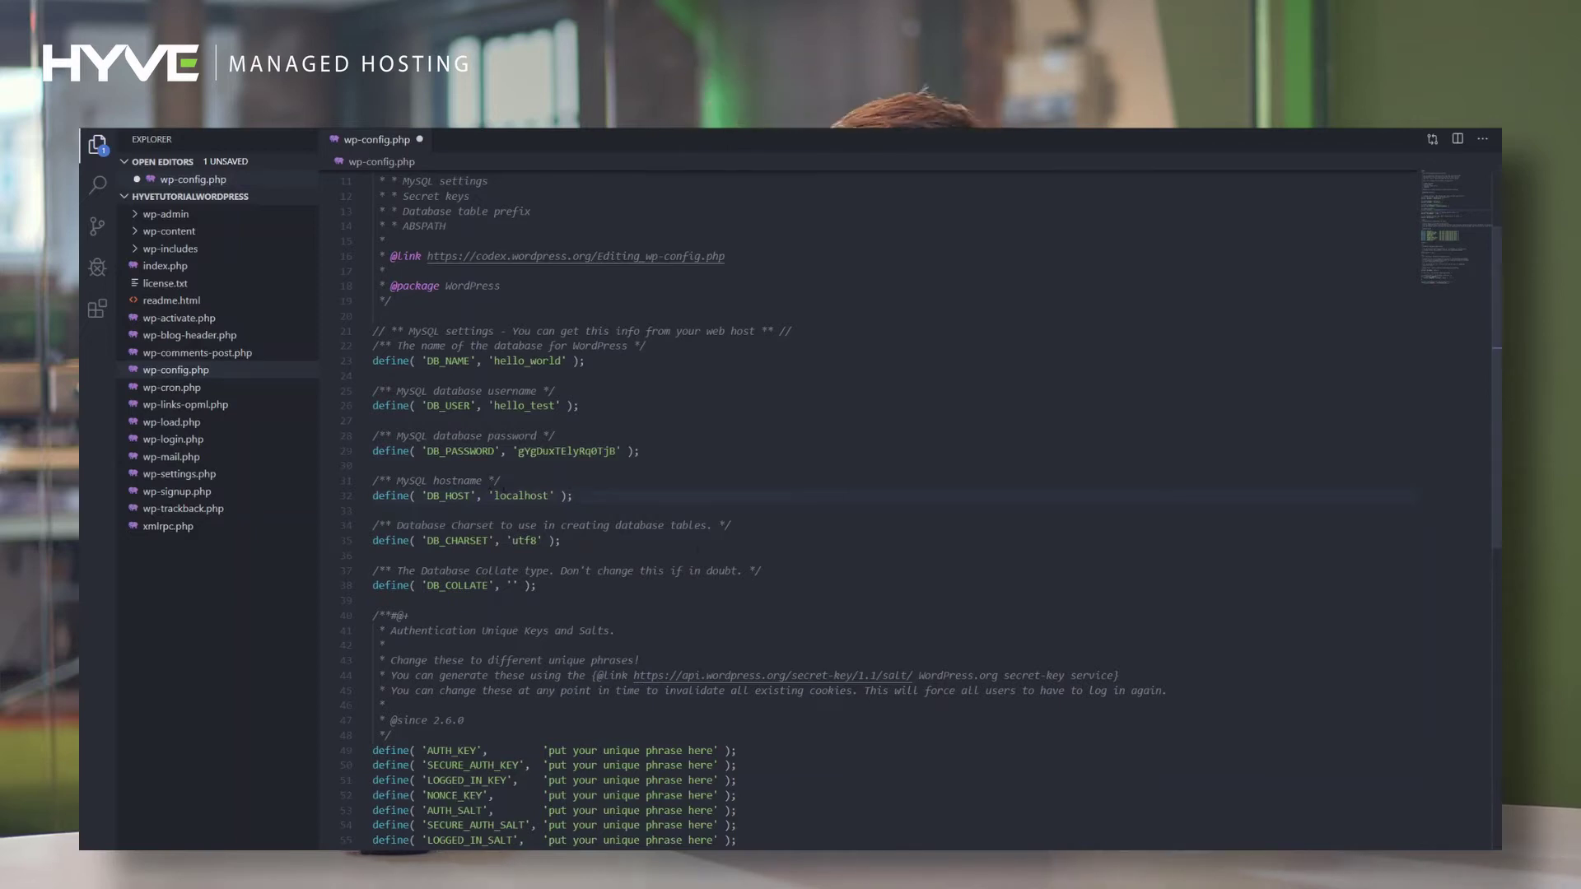
{"action": "scroll", "coordinate": [758, 619], "scroll_direction": "down", "scroll_amount": 5}
{"action": "left_click_drag", "start_coordinate": [912, 431], "coordinate": [664, 430]}
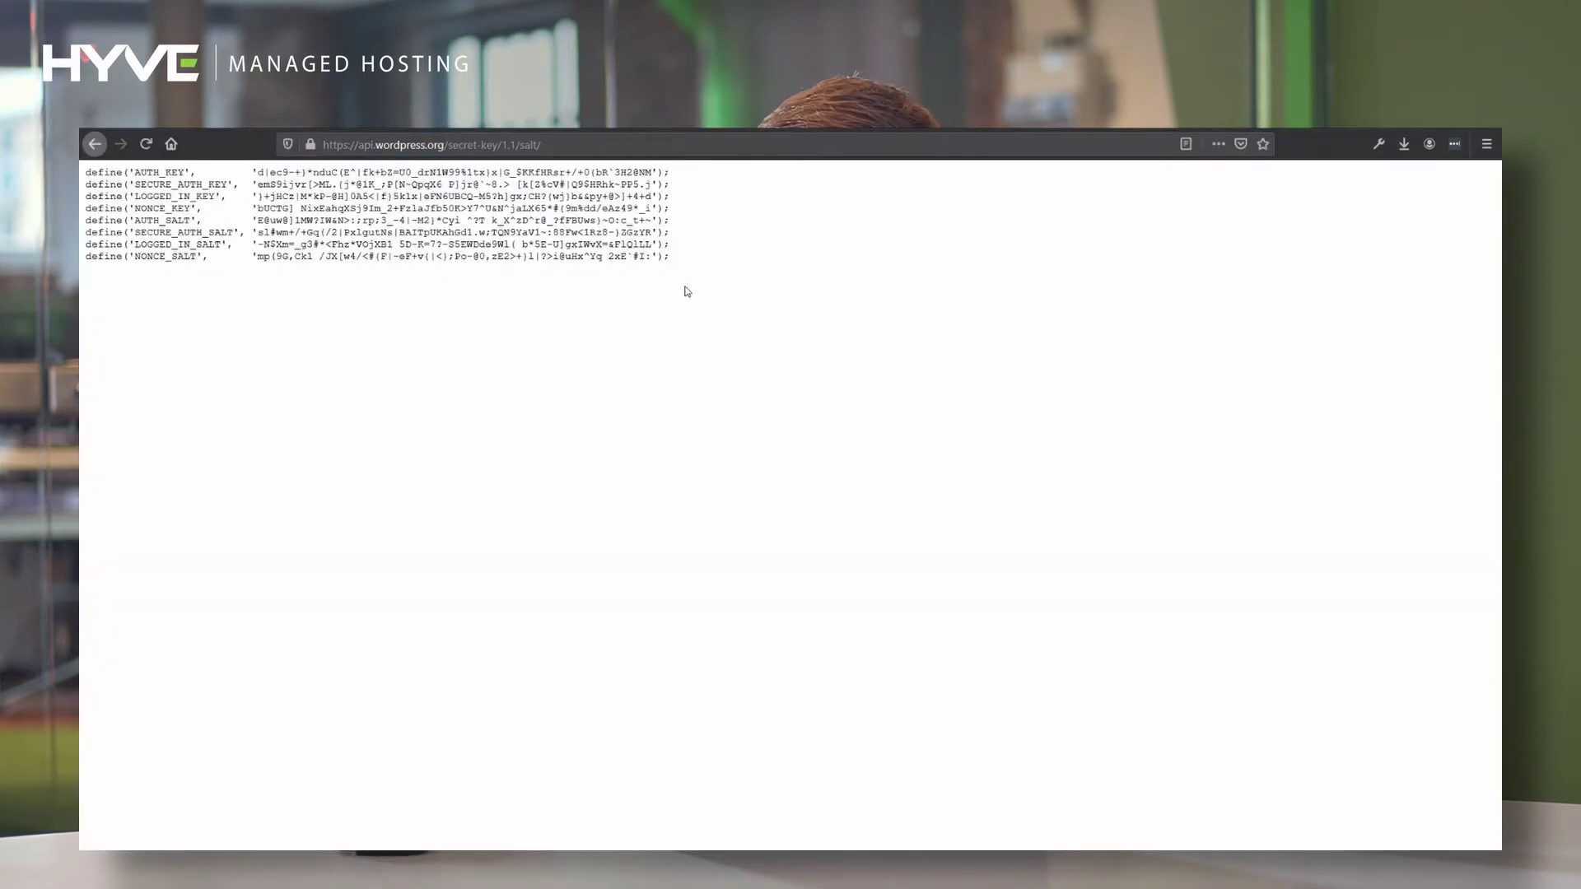
{"action": "left_click_drag", "start_coordinate": [741, 272], "coordinate": [84, 171]}
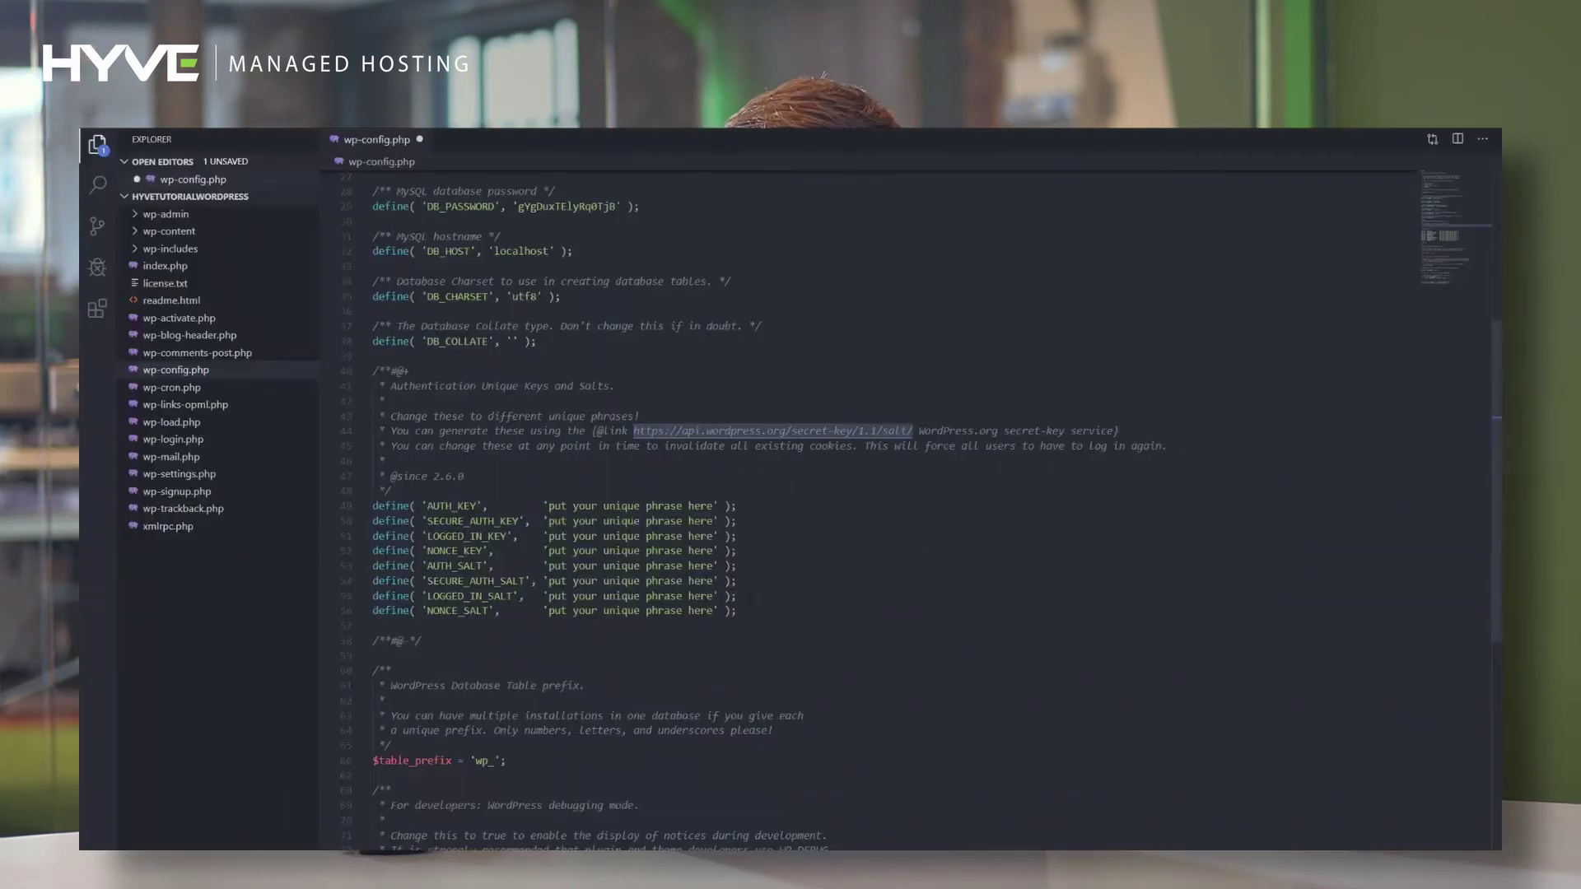
{"action": "left_click_drag", "start_coordinate": [745, 611], "coordinate": [345, 515]}
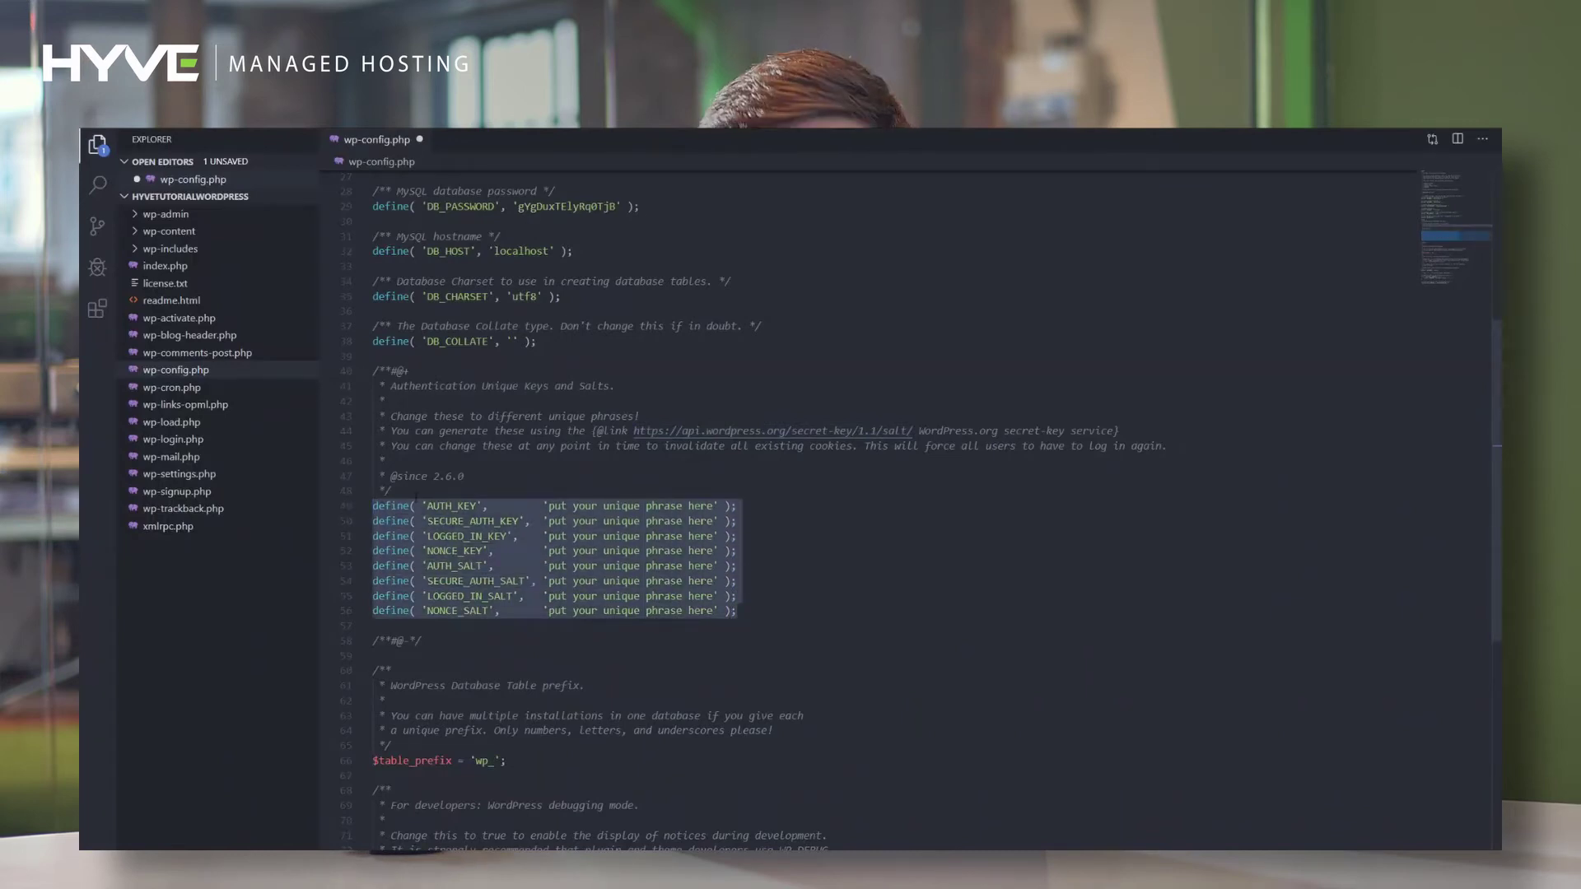
{"action": "key", "text": "ctrl+v"}
{"action": "scroll", "coordinate": [605, 702], "scroll_direction": "down", "scroll_amount": 4}
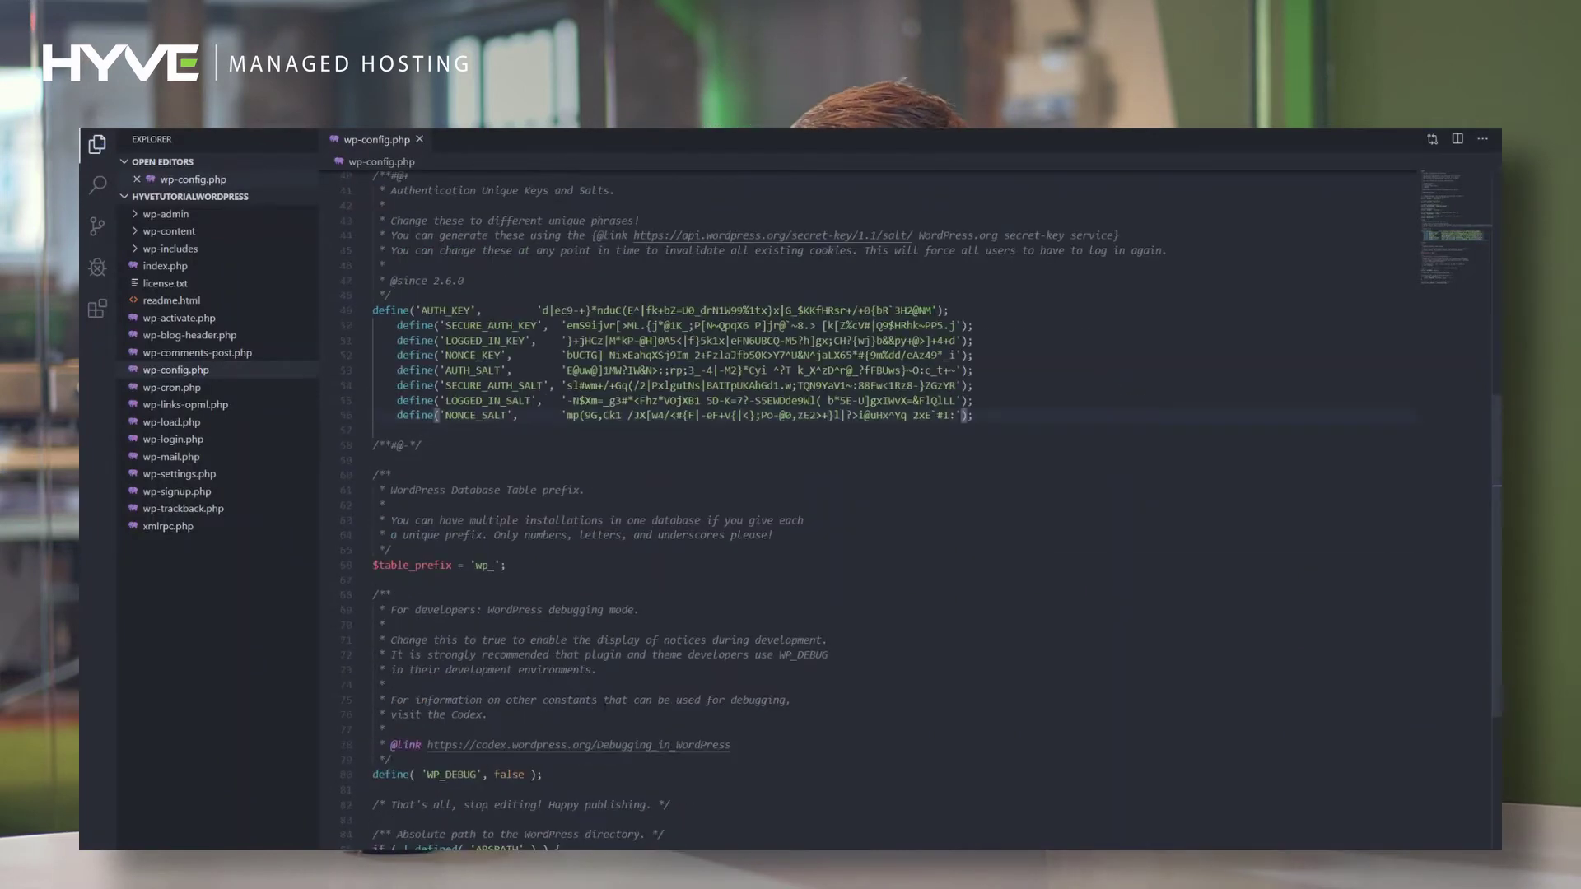